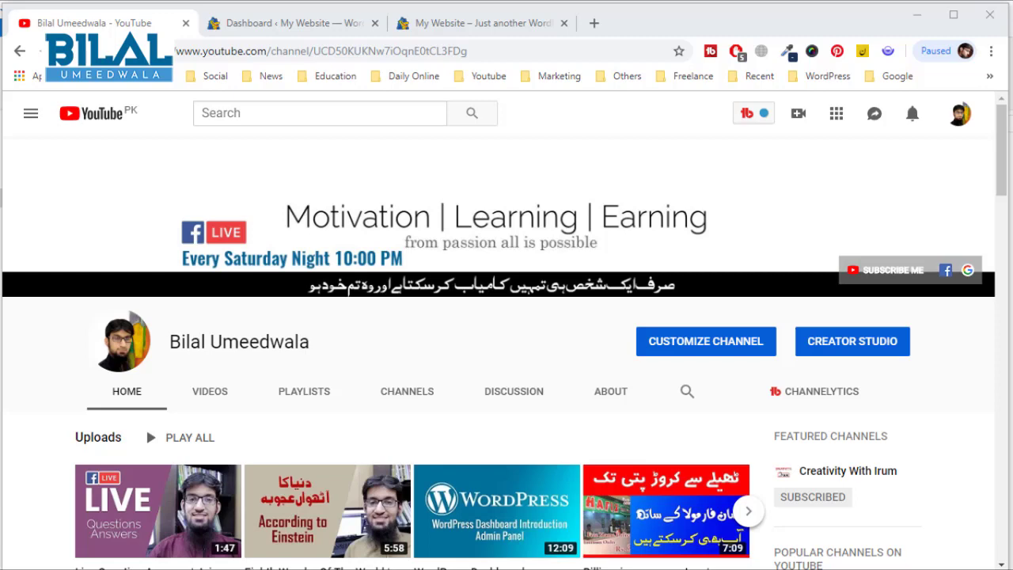
- Switch to the site's WordPress dashboard and look over the sections of its admin menu
click(325, 29)
mouse_move(25, 550)
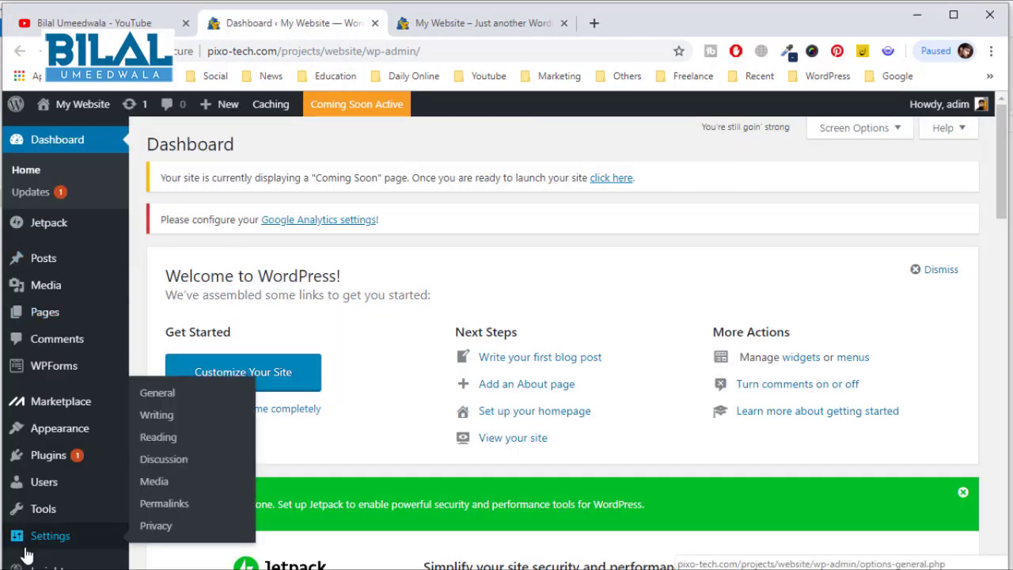
mouse_move(68, 509)
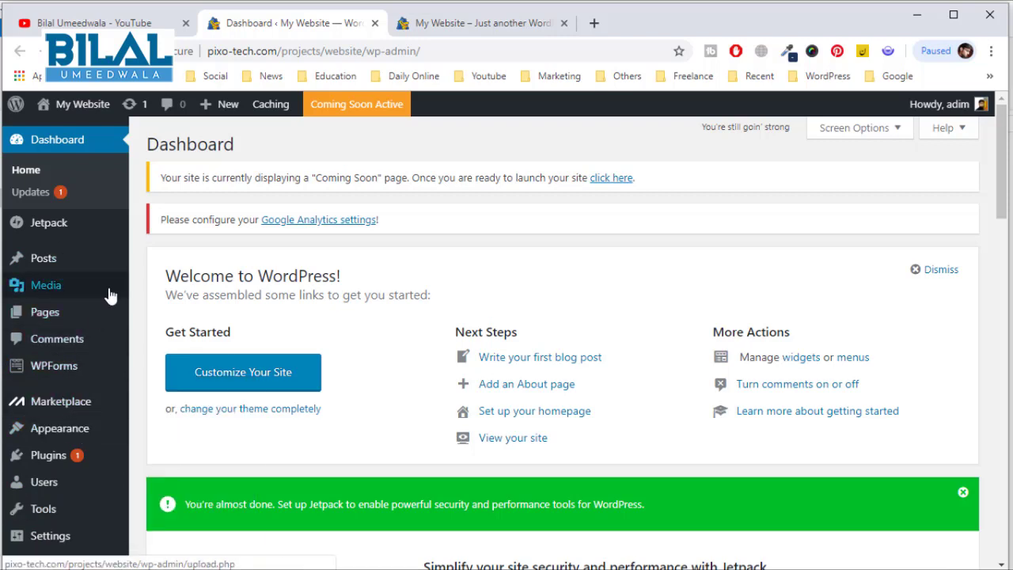
mouse_move(79, 466)
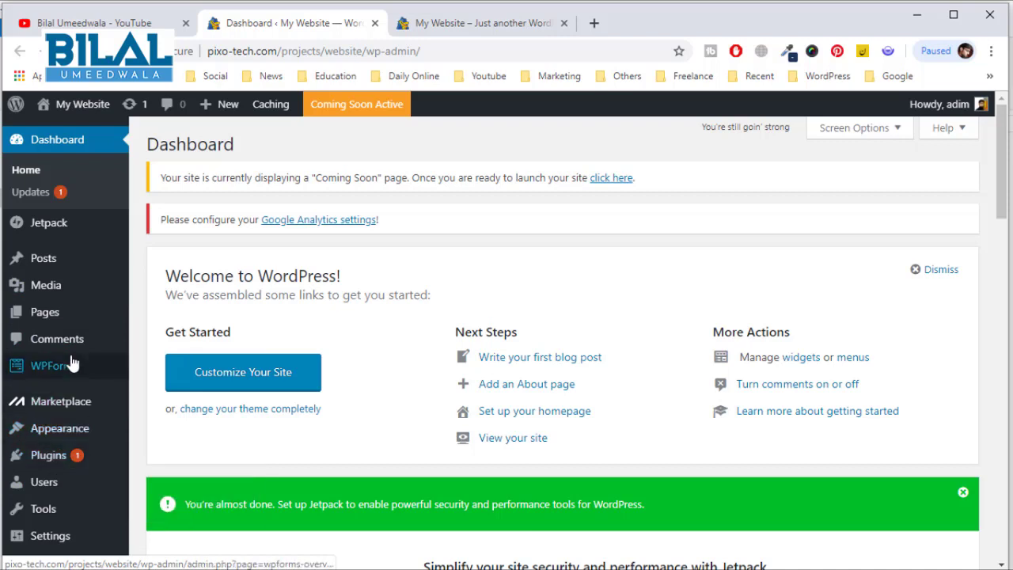
mouse_move(73, 361)
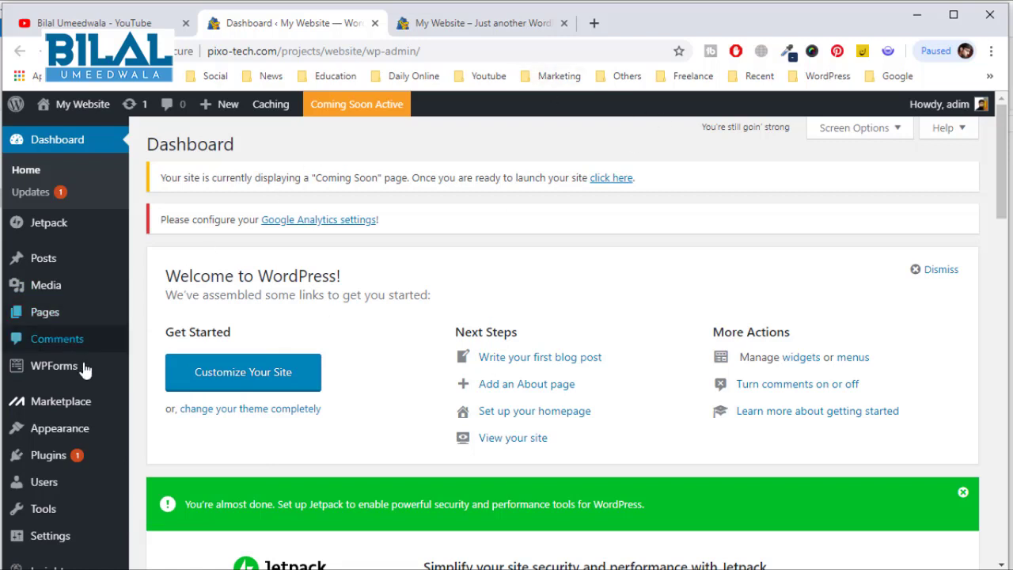
scroll(79, 360, down, 3)
scroll(63, 285, up, 3)
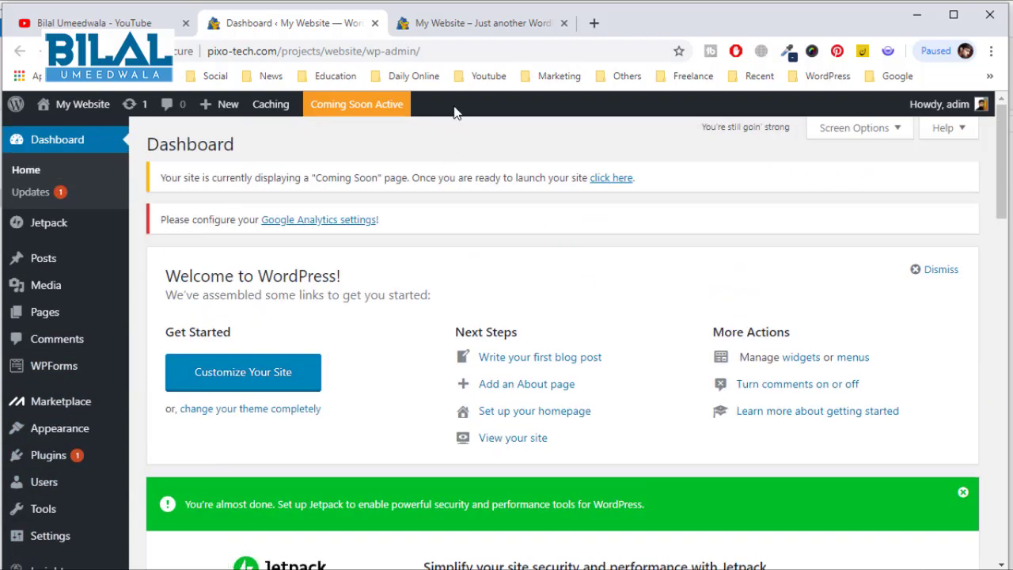
- Review the site's public front page and the Coming Soon notice on its dashboard
click(464, 31)
scroll(588, 343, down, 5)
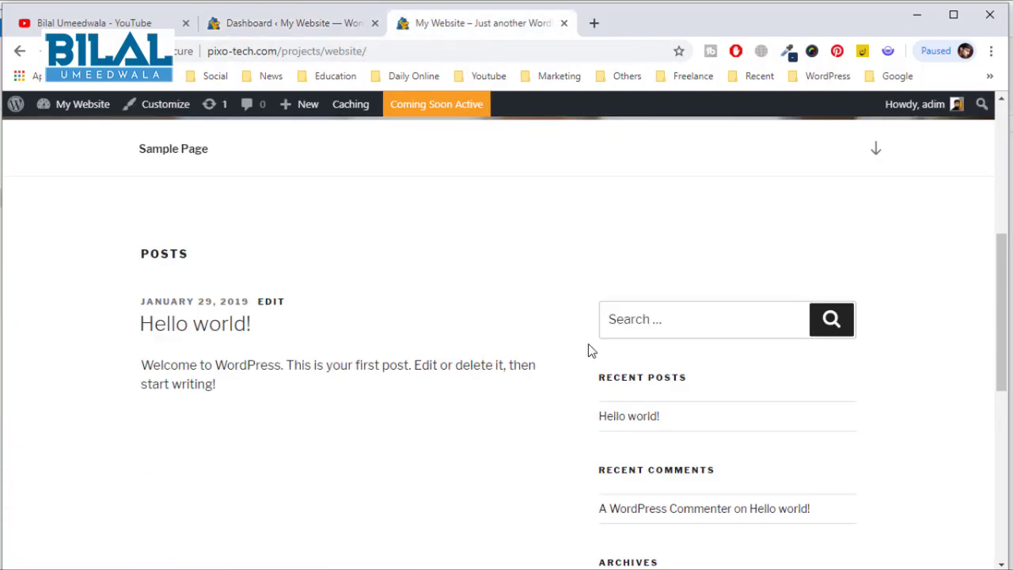
click(251, 33)
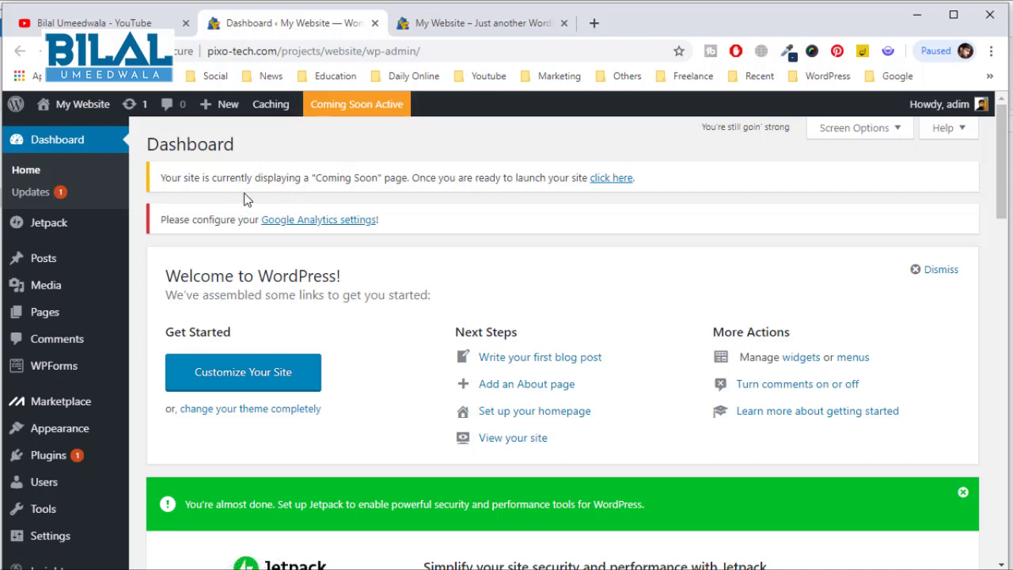
double_click(333, 178)
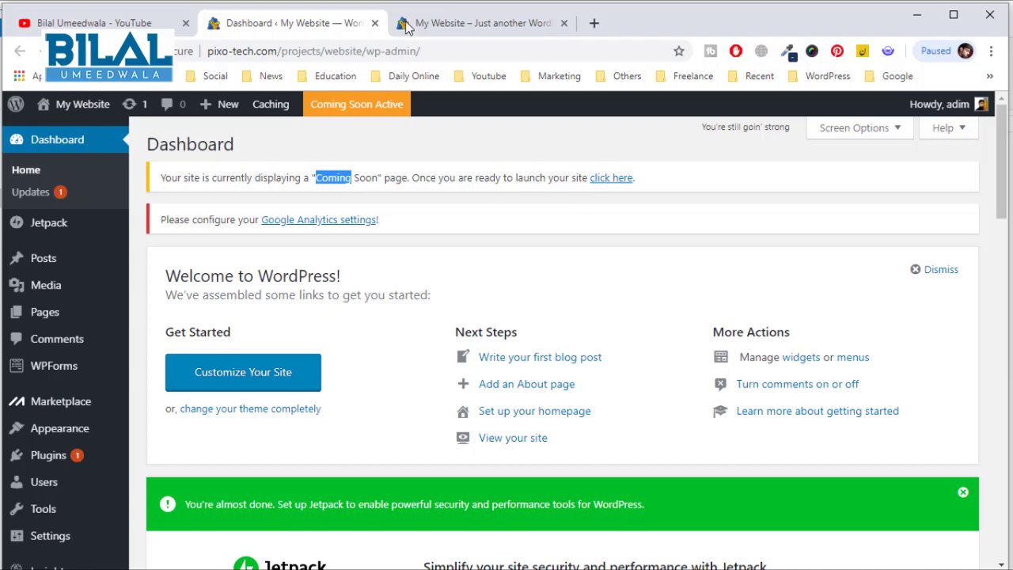
click(439, 27)
scroll(418, 255, down, 3)
scroll(418, 272, up, 7)
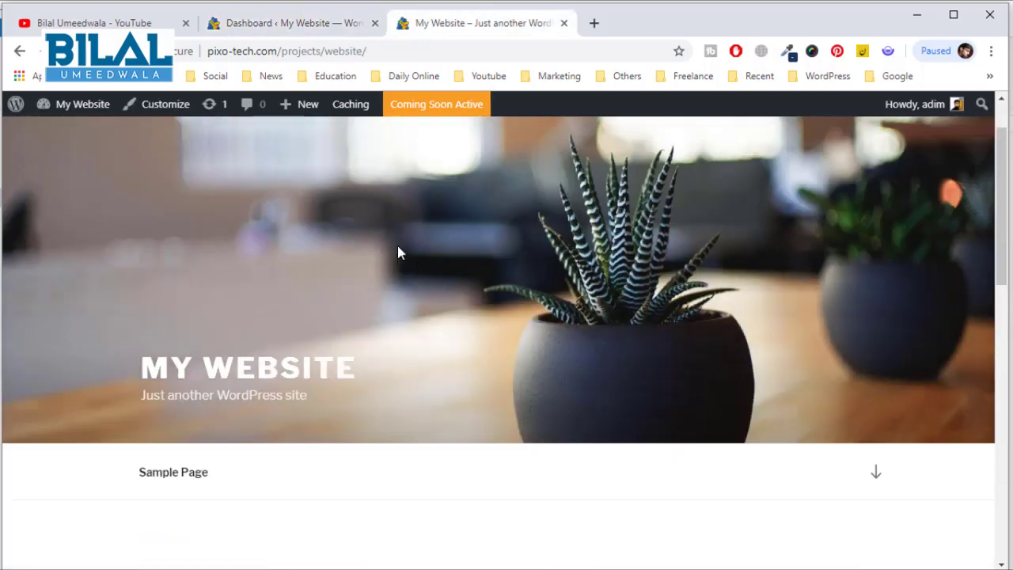
scroll(388, 235, up, 1)
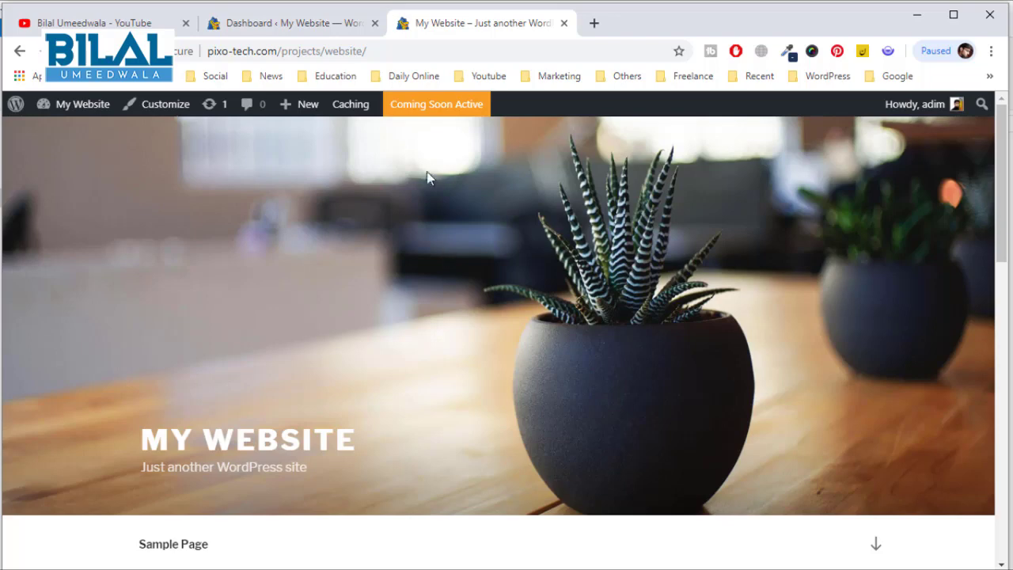
- Launch the site from the dashboard's Coming Soon notice
click(326, 28)
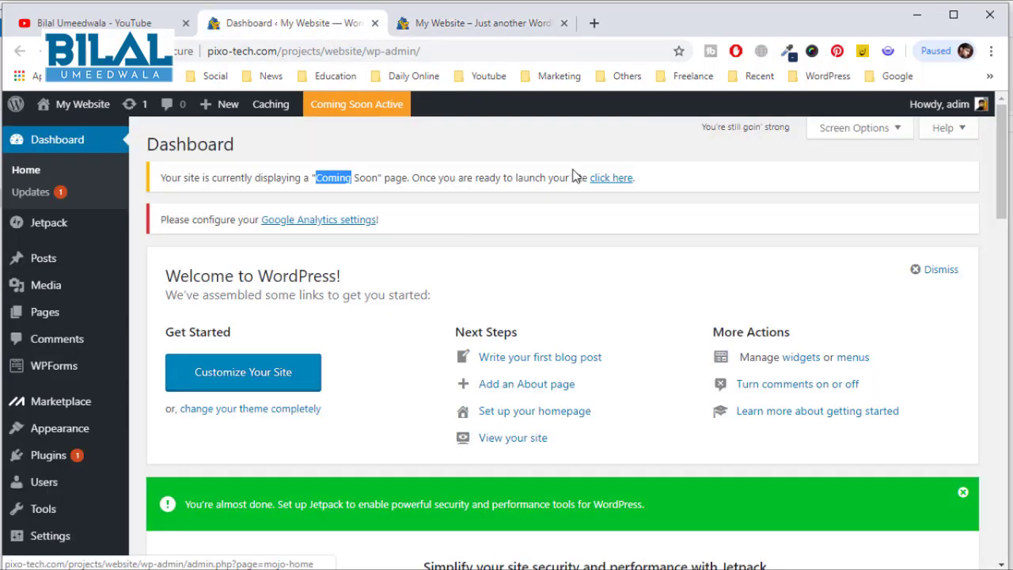
click(603, 179)
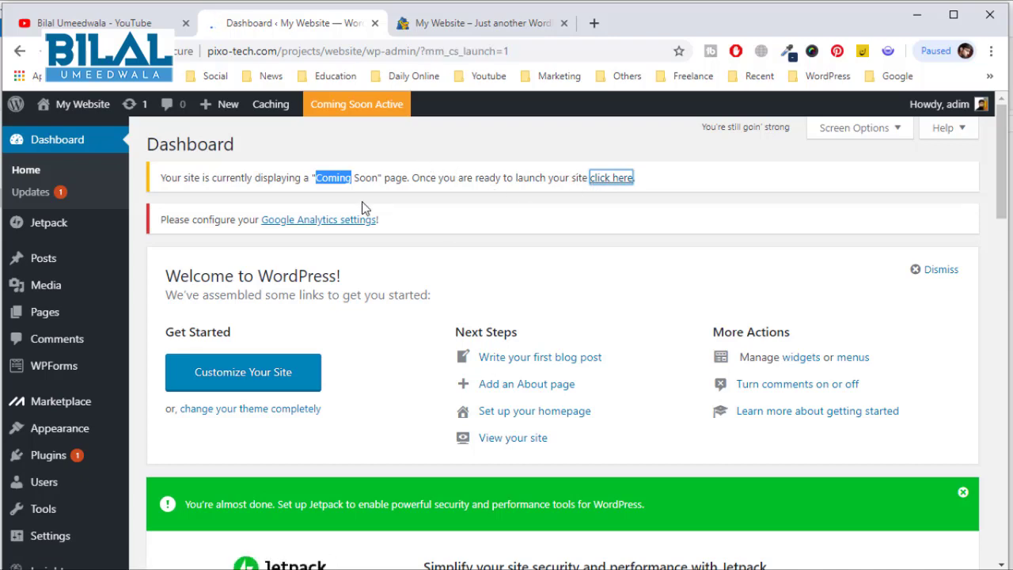
scroll(344, 233, down, 4)
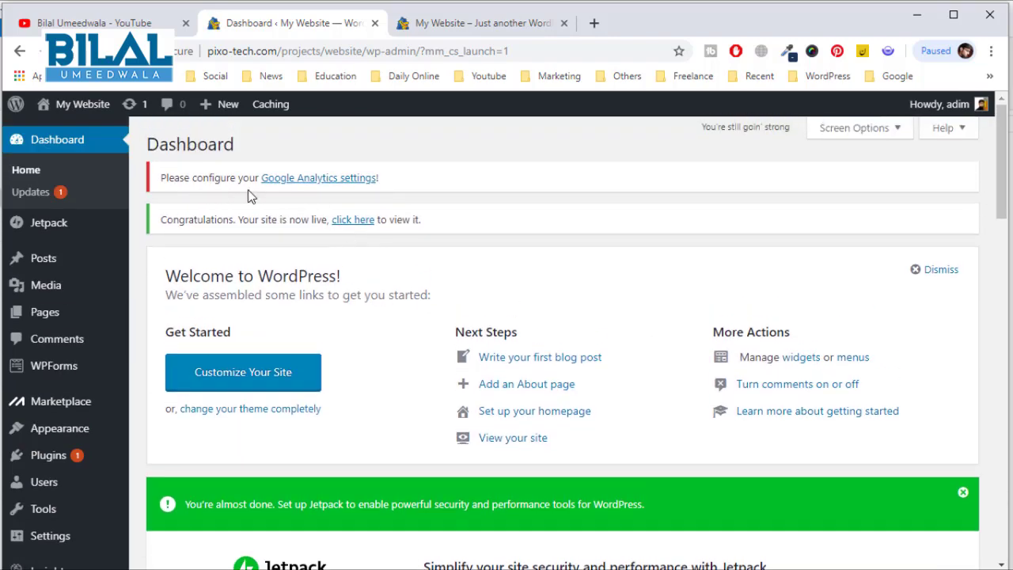
double_click(178, 221)
- Reload the site's public front page and check it after the launch
click(448, 24)
right_click(443, 24)
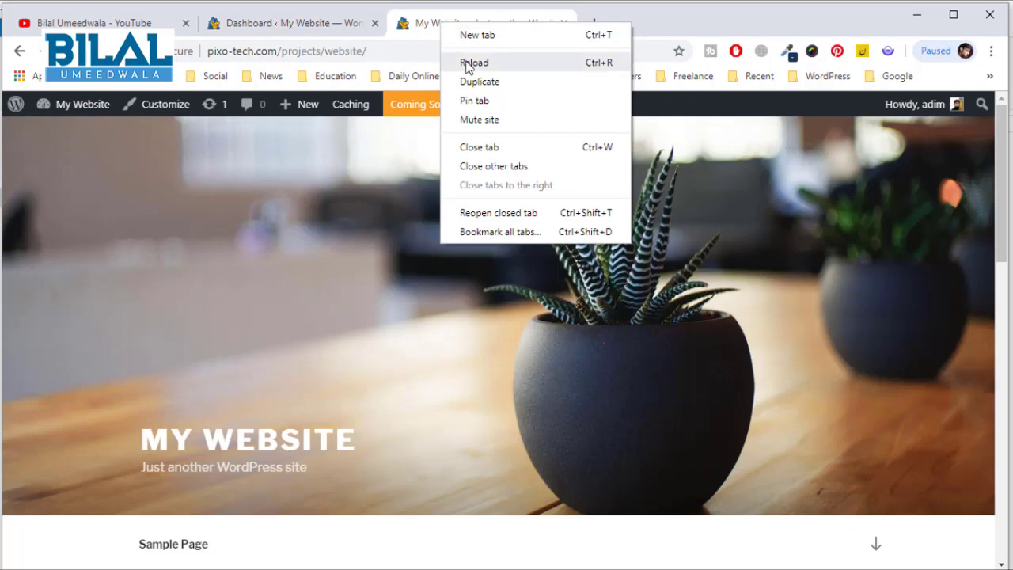
click(465, 62)
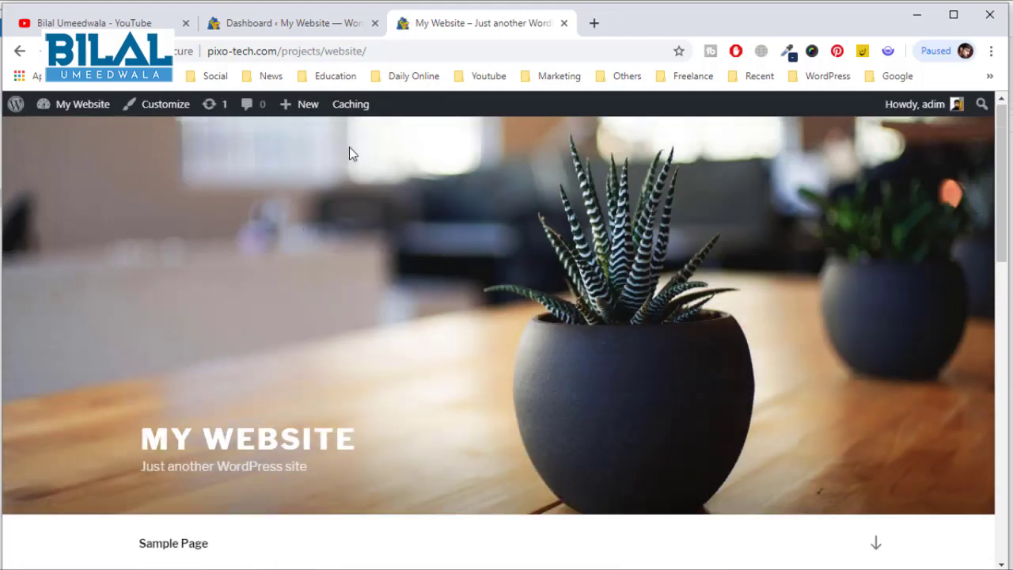
scroll(428, 280, down, 3)
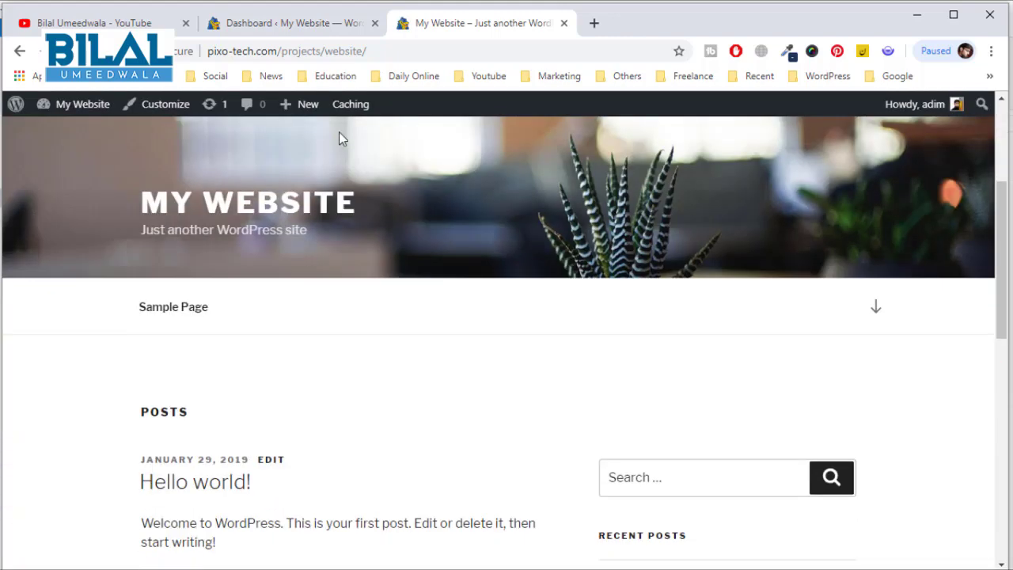
- Open themeforest.net in a new browser tab and go to its WordPress themes category
click(278, 30)
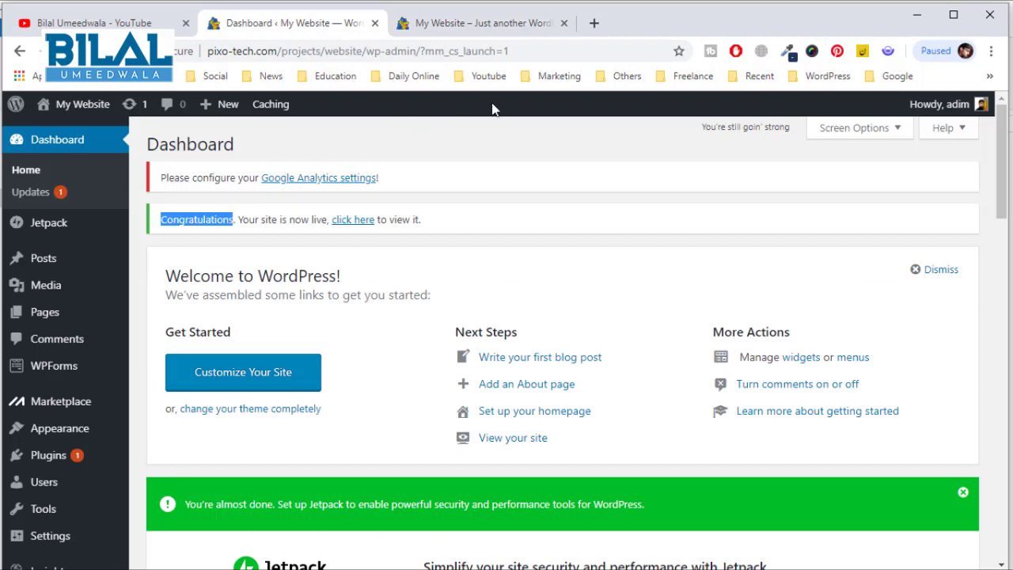
click(594, 24)
click(799, 77)
click(807, 118)
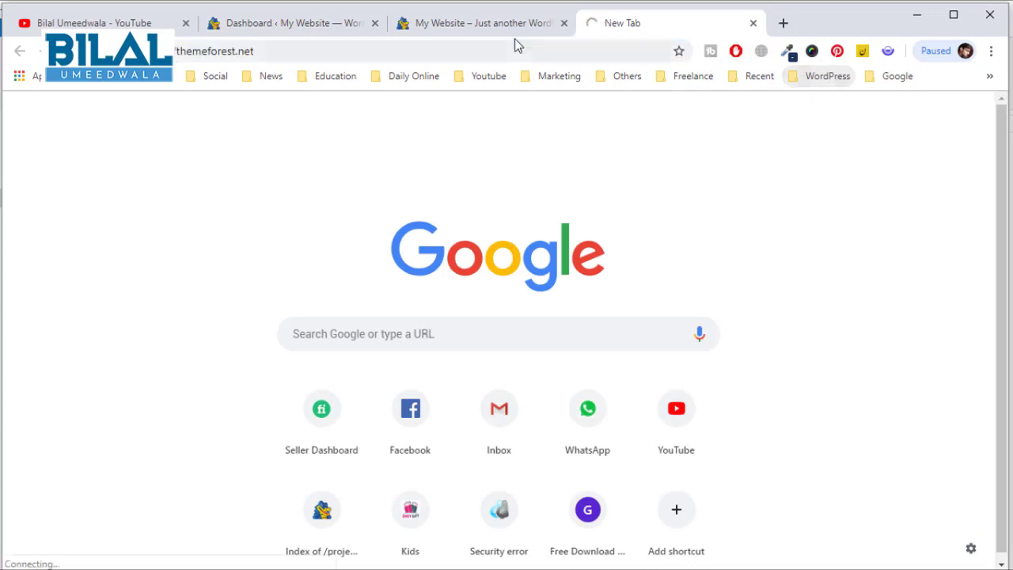
click(475, 27)
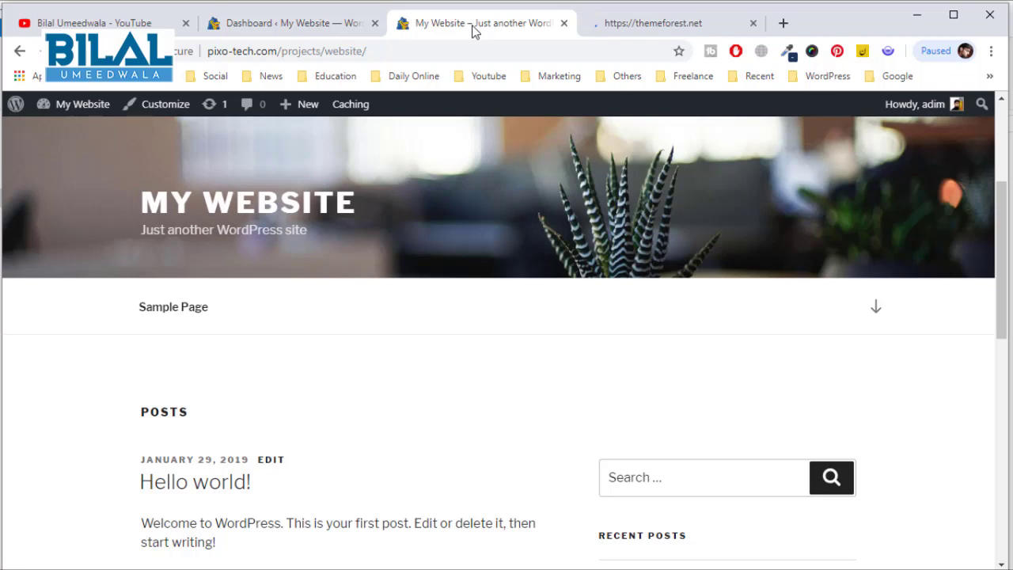
click(663, 26)
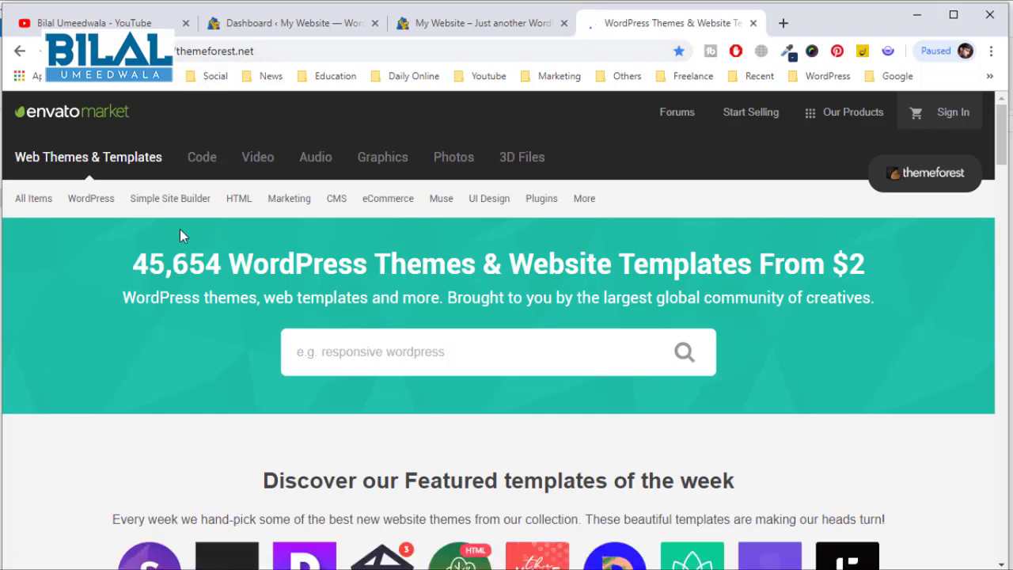
click(101, 208)
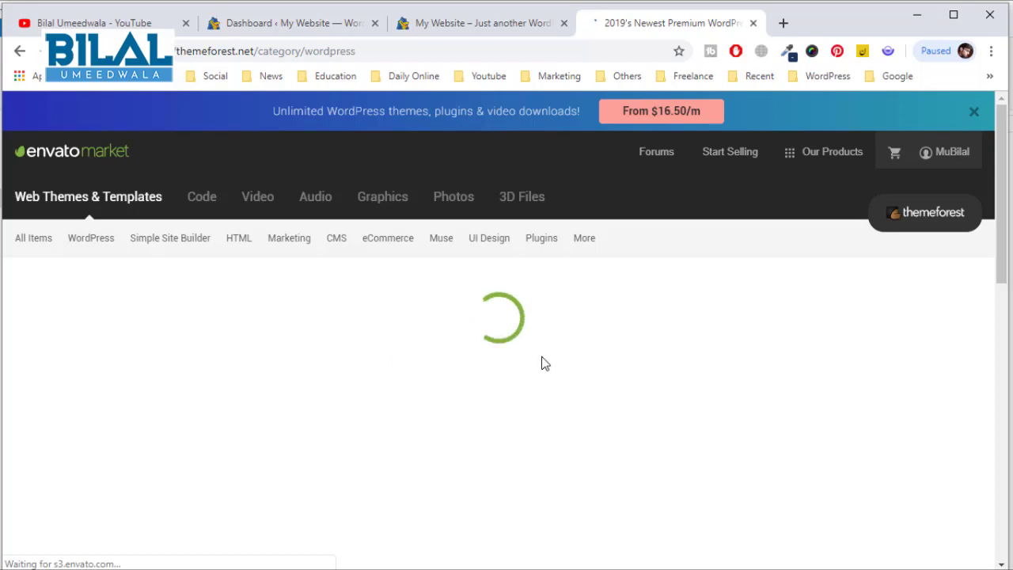
- Return to the WordPress dashboard and open the page that manages the site's themes
click(274, 24)
mouse_move(62, 432)
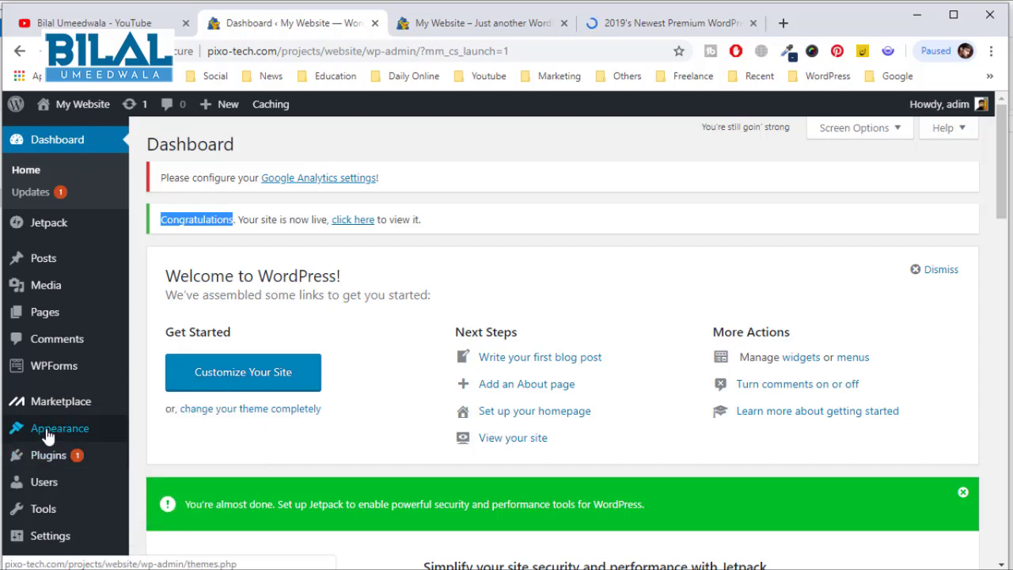
scroll(62, 329, down, 2)
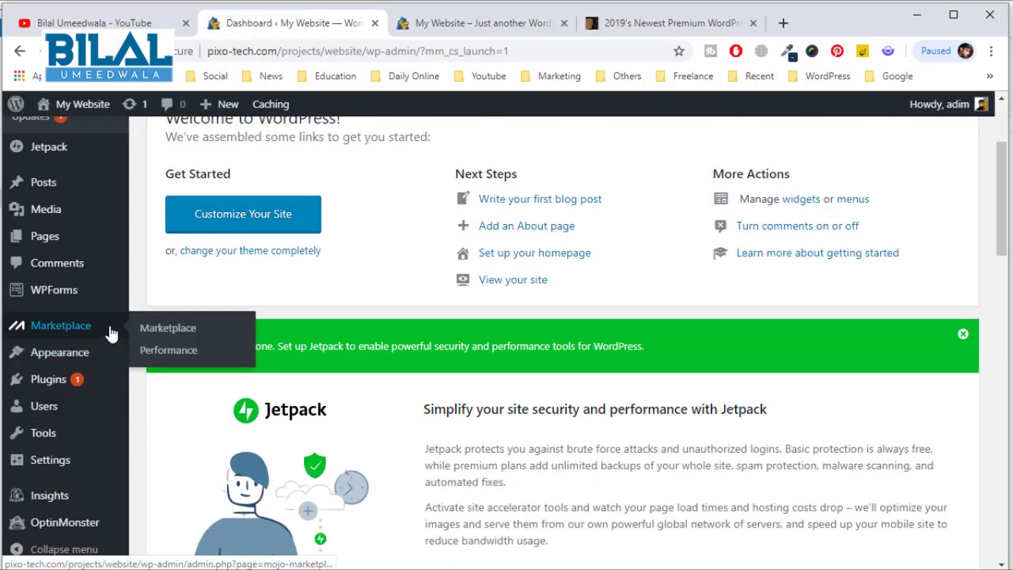
mouse_move(95, 362)
click(162, 355)
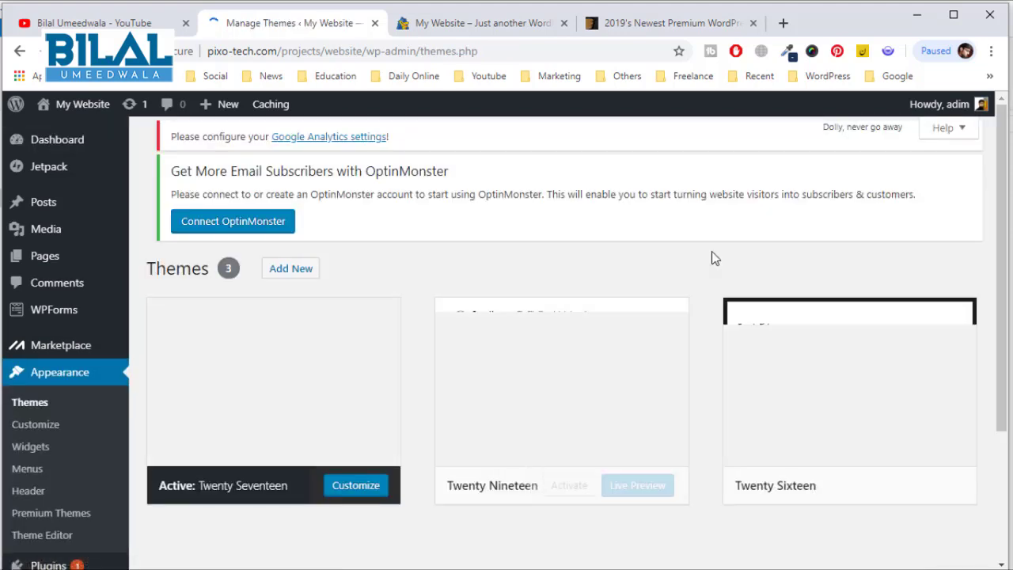
- Look over the installed themes and open the page for adding a new theme
mouse_move(848, 308)
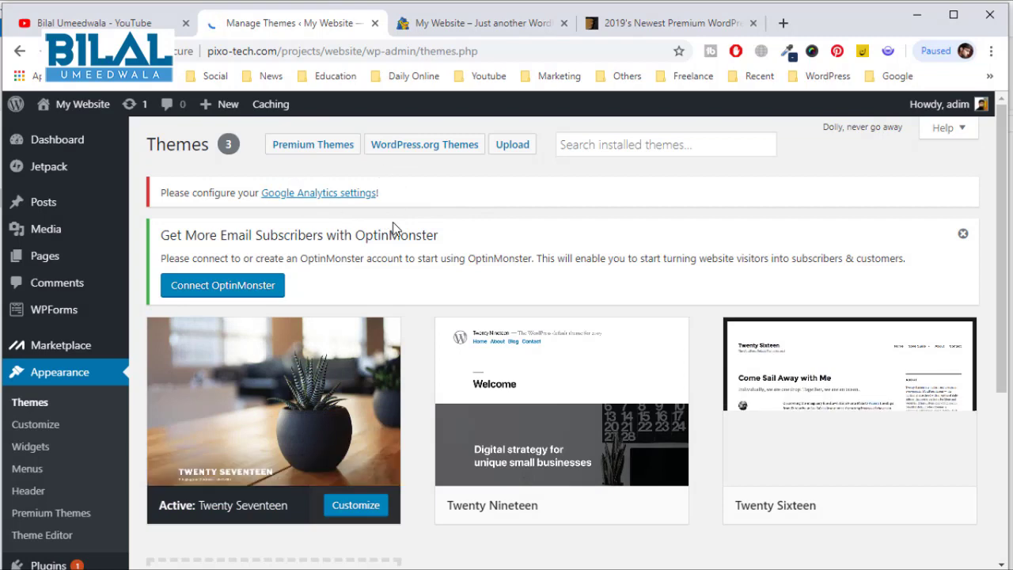
scroll(389, 227, down, 3)
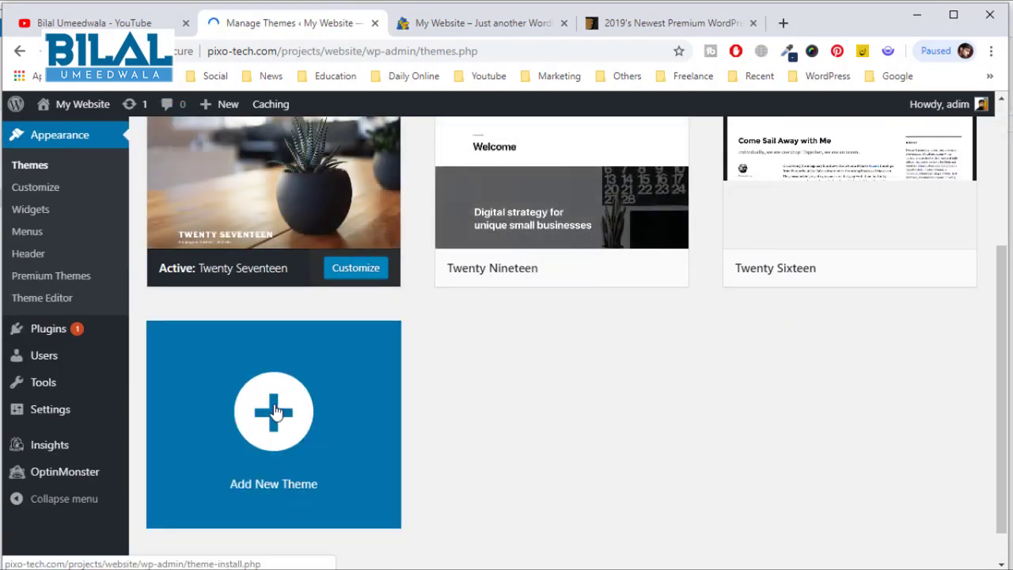
scroll(305, 431, up, 3)
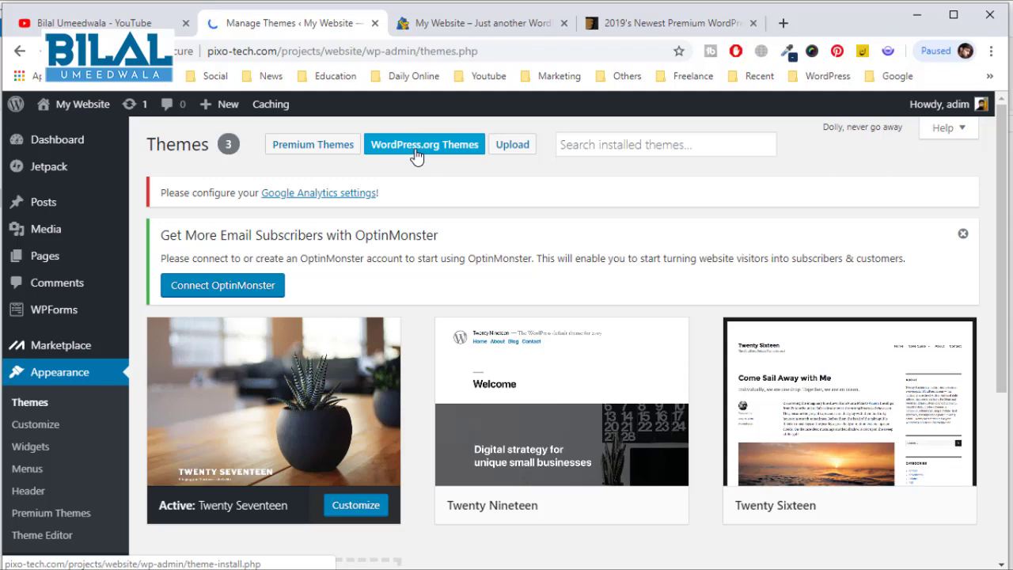
scroll(400, 237, down, 4)
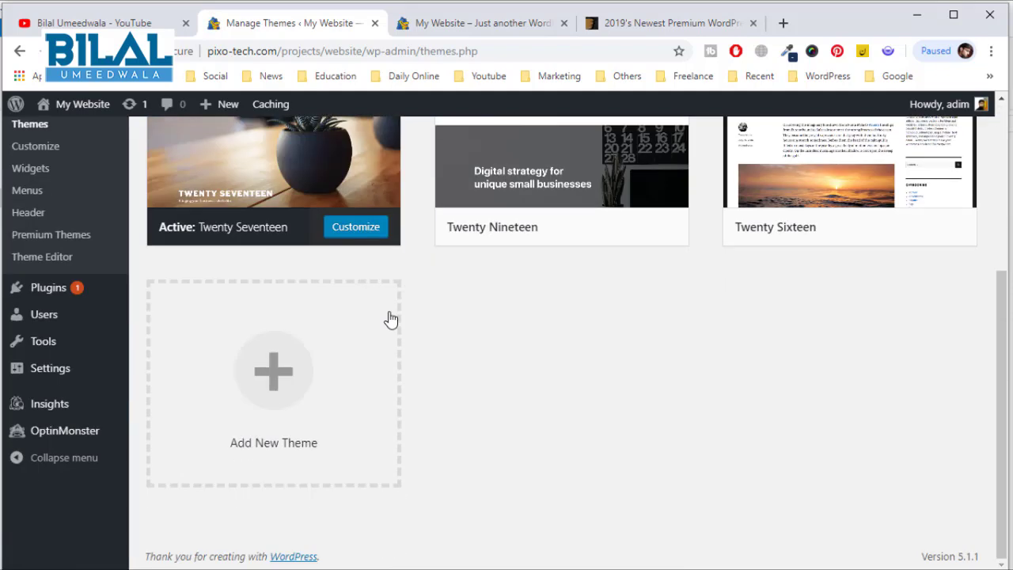
click(355, 227)
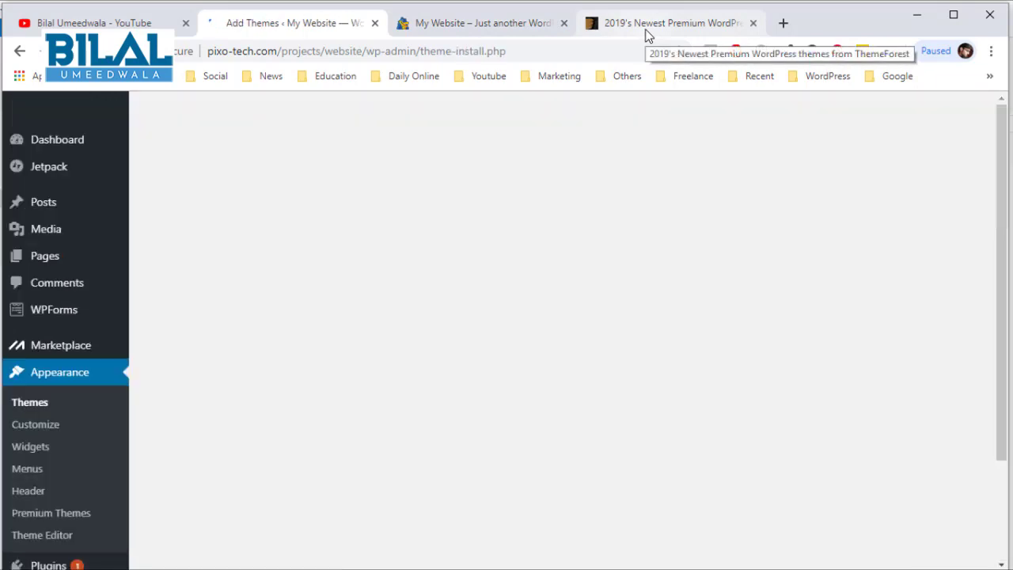
- Browse the featured themes on the Add Themes page and open the preview of VW Furniture Carpenter
click(647, 31)
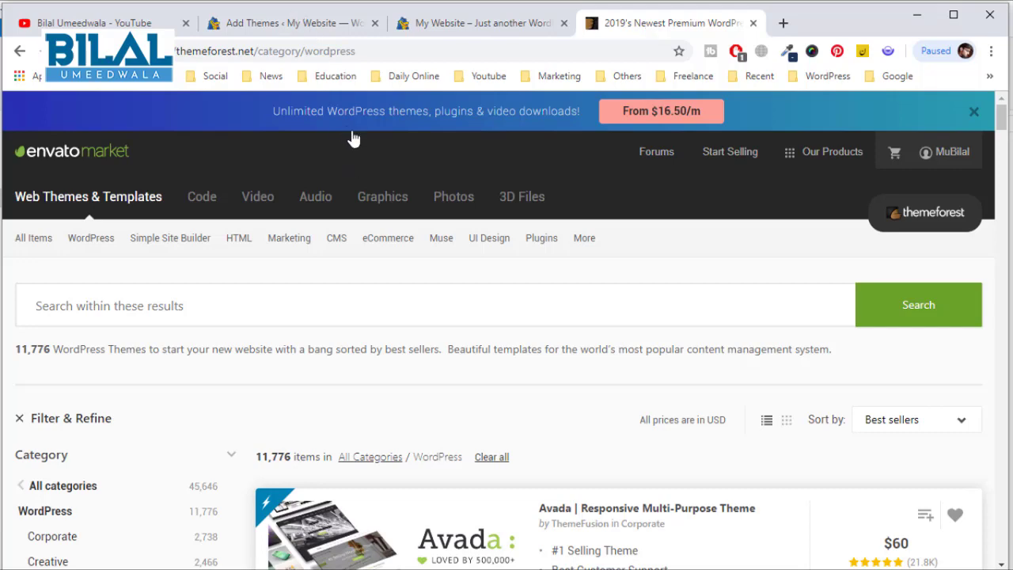
click(241, 17)
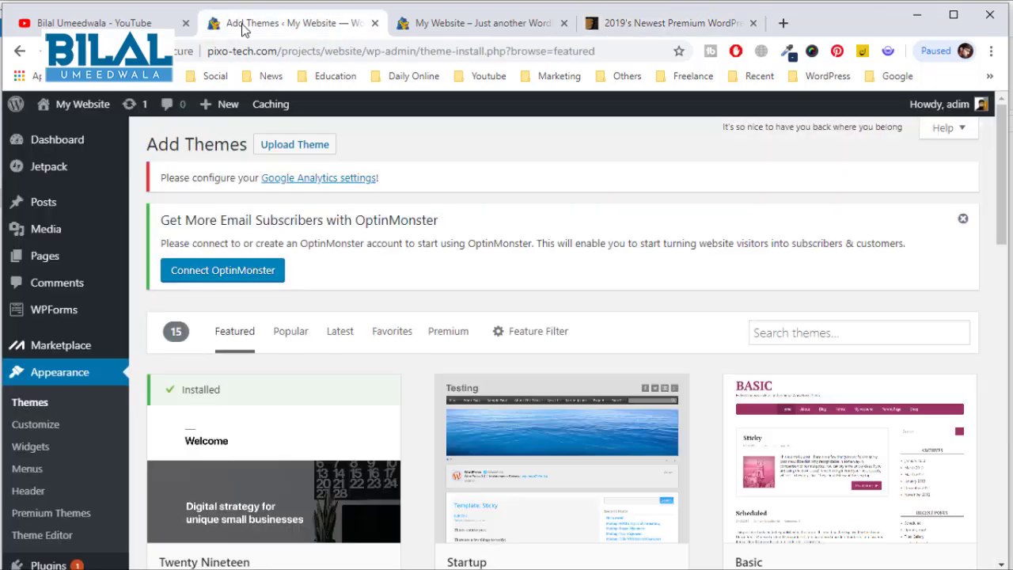
scroll(610, 336, down, 3)
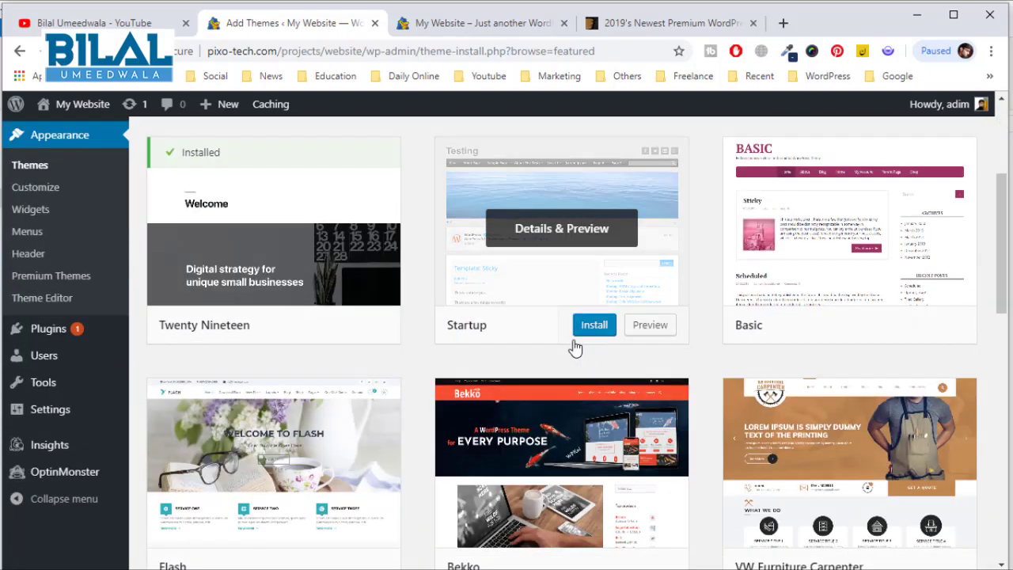
scroll(489, 335, down, 5)
scroll(656, 392, down, 1)
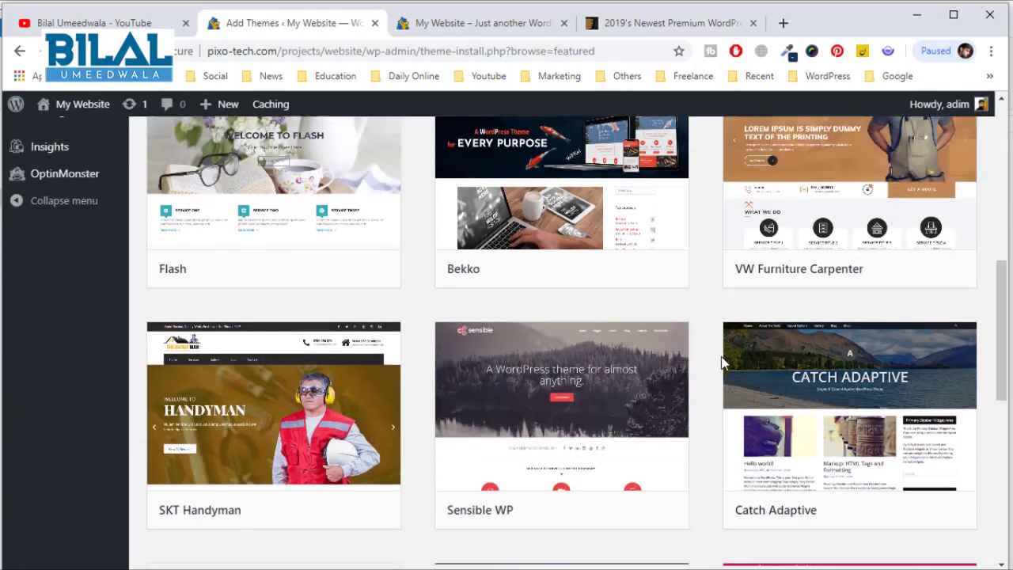
scroll(791, 396, up, 3)
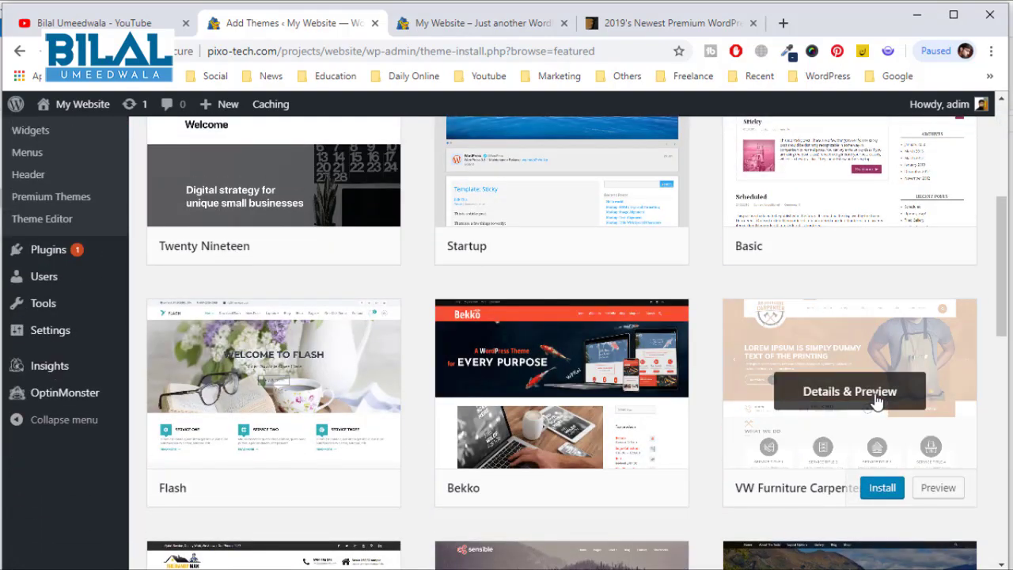
click(878, 404)
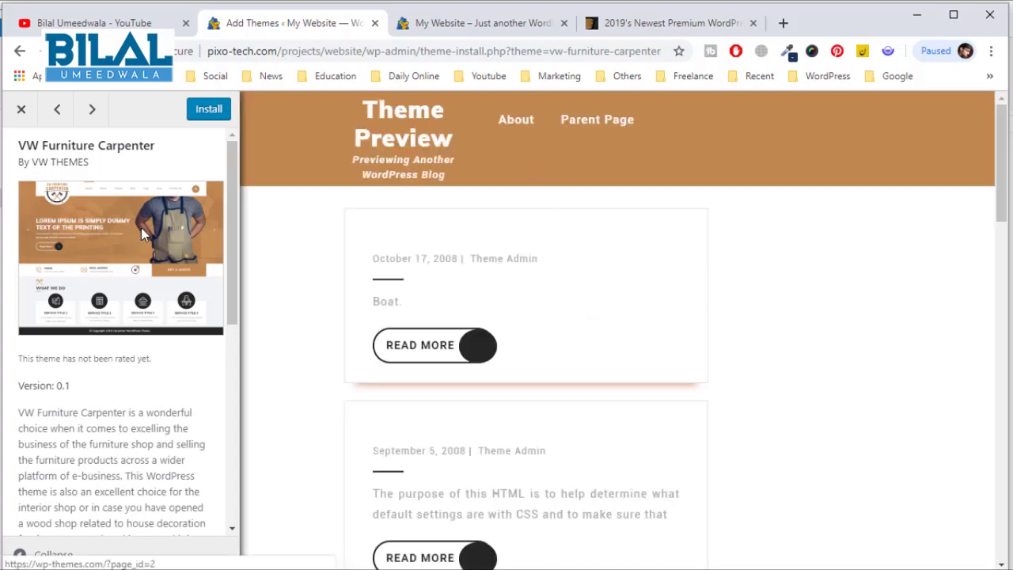
- Look through the VW Furniture Carpenter preview, close it and go back to the start of the Add Themes page
scroll(728, 312, down, 10)
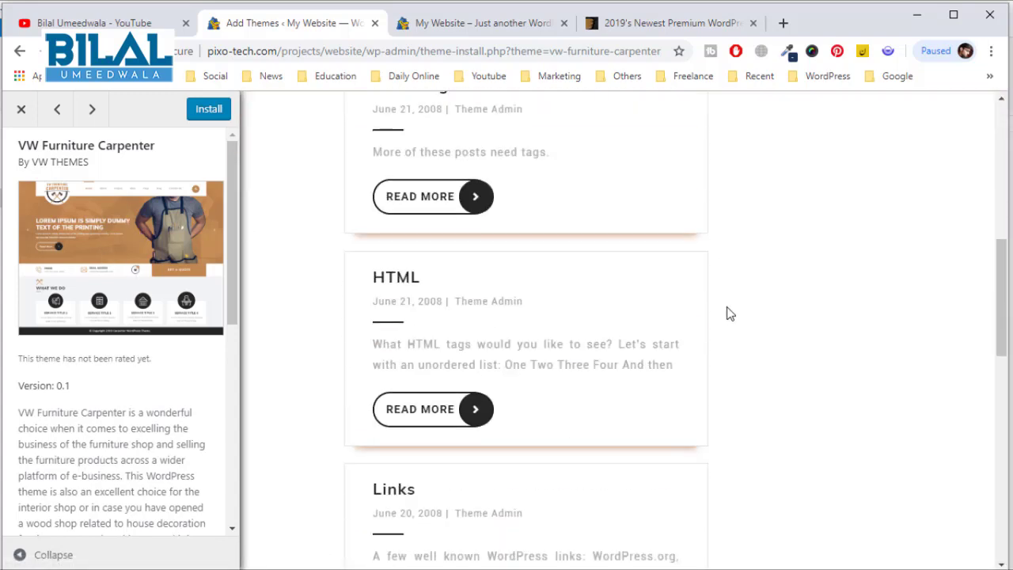
scroll(728, 311, up, 10)
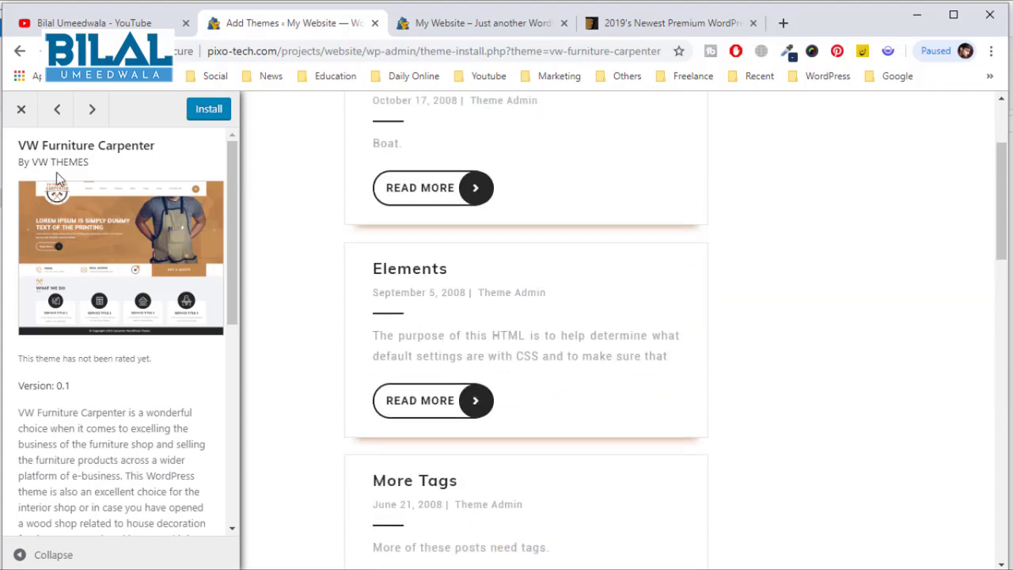
click(21, 109)
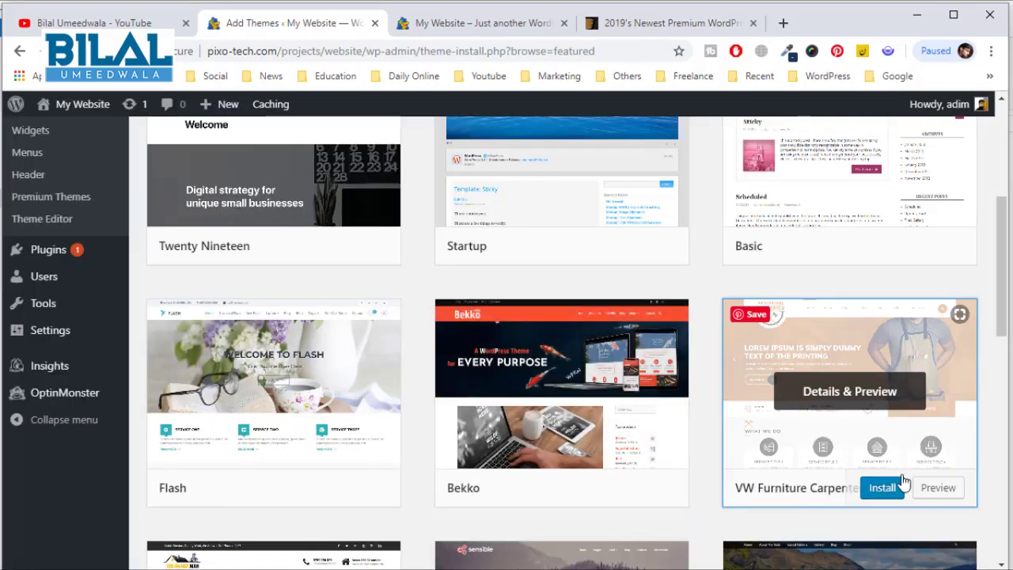
scroll(569, 266, up, 5)
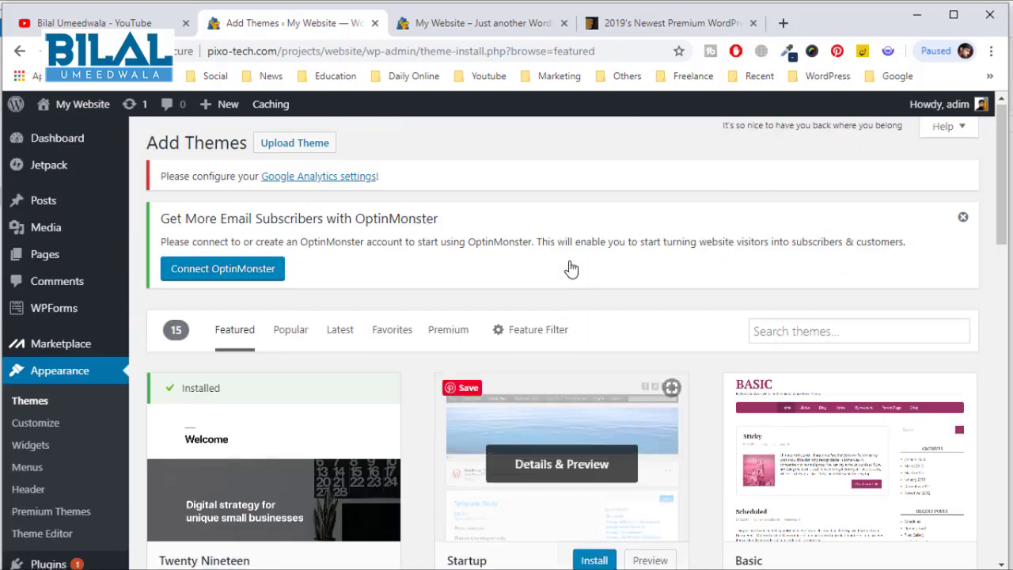
- Browse the best-selling WordPress themes on ThemeForest, examining their prices, ratings and features from Avada to Jupiter
click(648, 23)
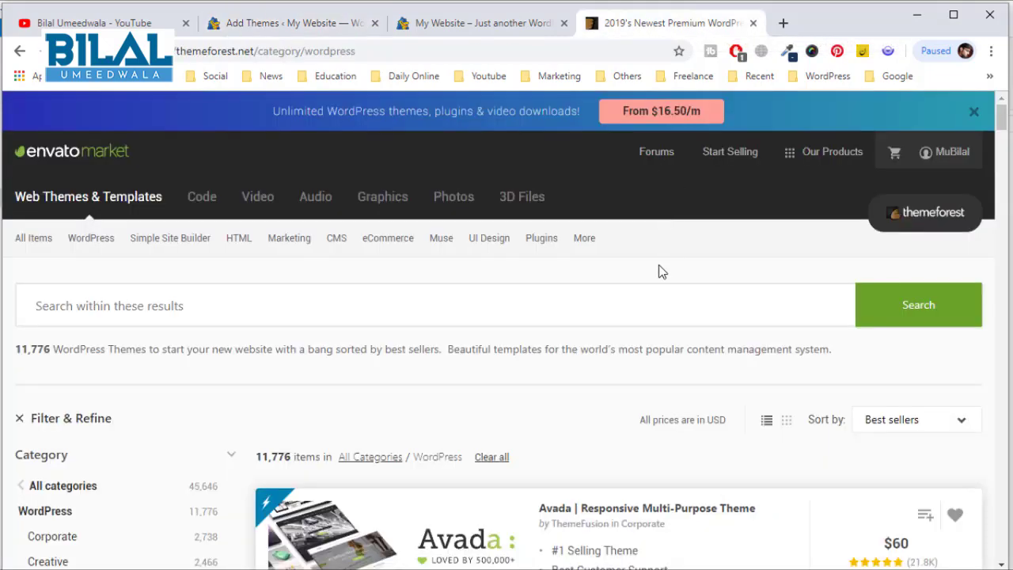
scroll(661, 272, down, 5)
scroll(659, 264, up, 4)
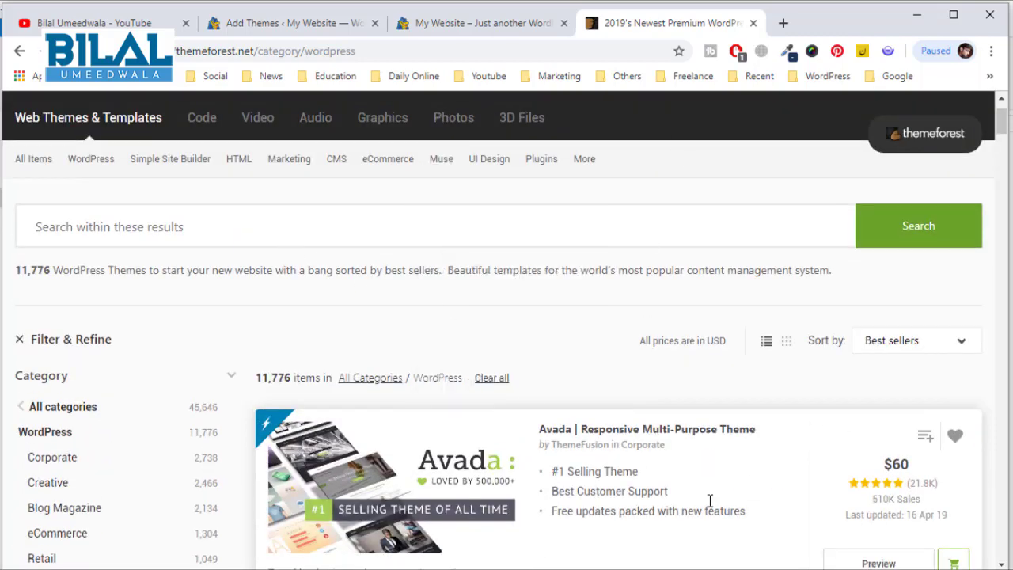
scroll(841, 403, down, 3)
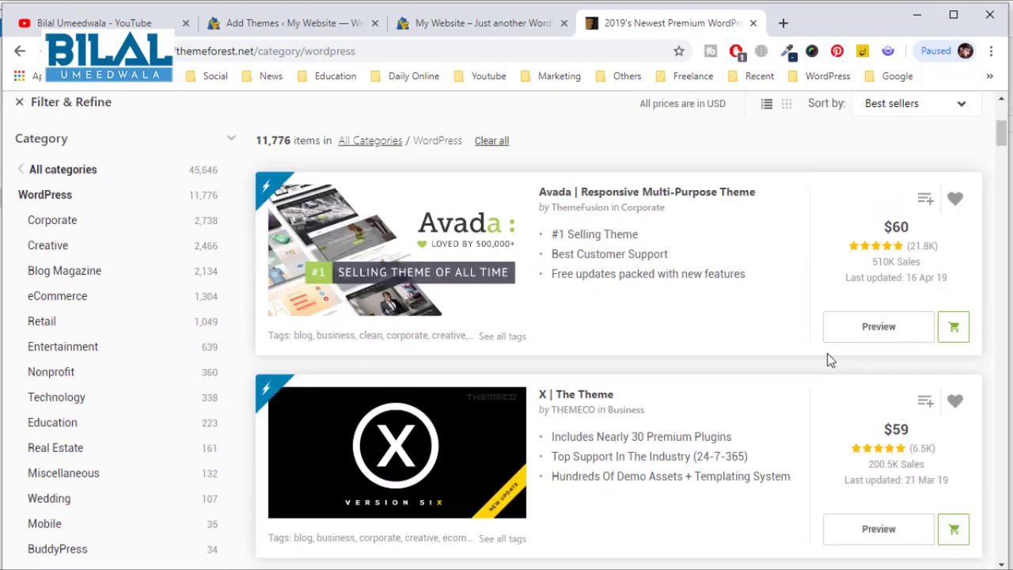
scroll(827, 354, down, 5)
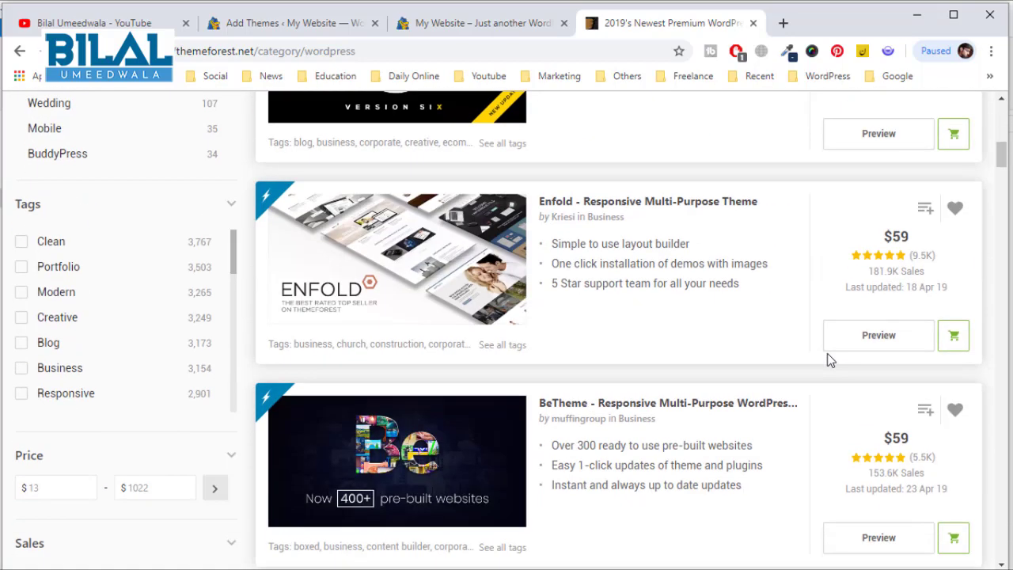
scroll(828, 354, up, 5)
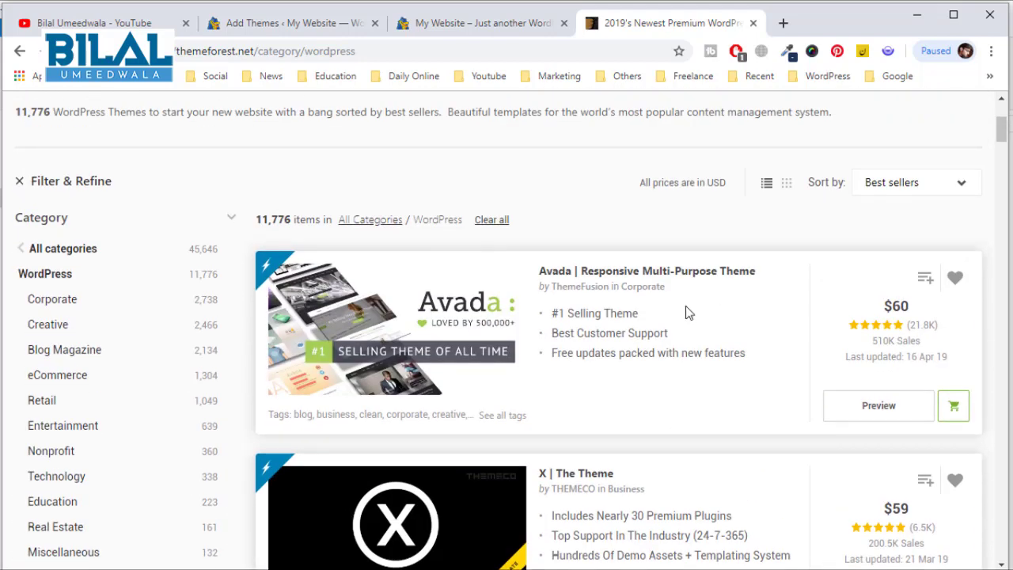
scroll(731, 386, down, 4)
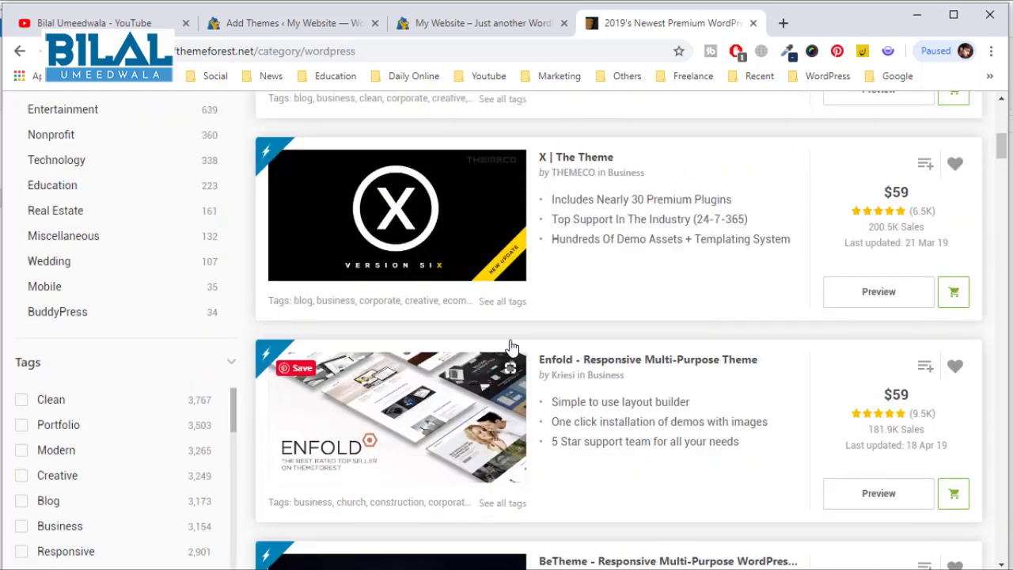
scroll(640, 327, down, 4)
scroll(641, 336, down, 4)
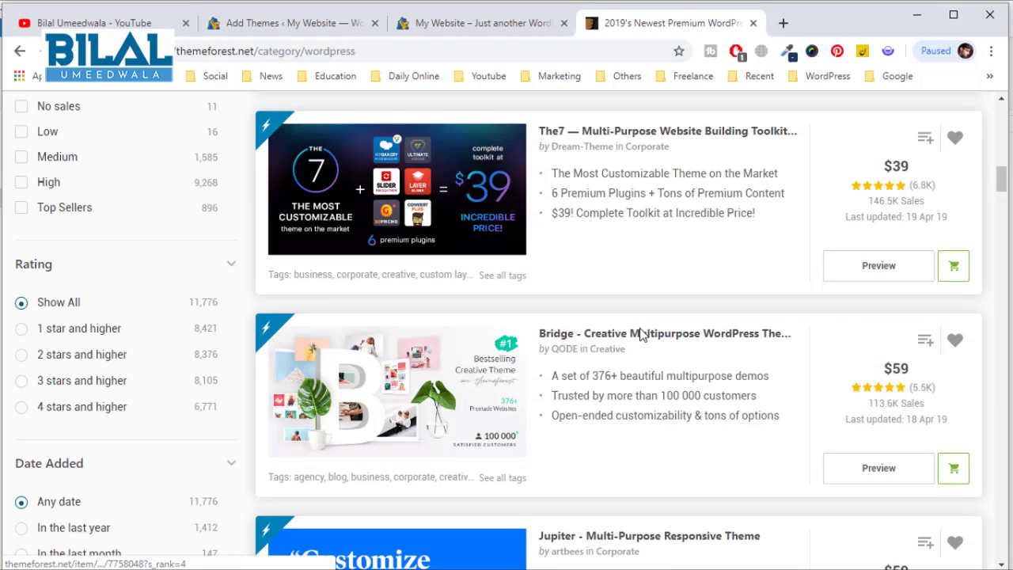
scroll(640, 335, down, 4)
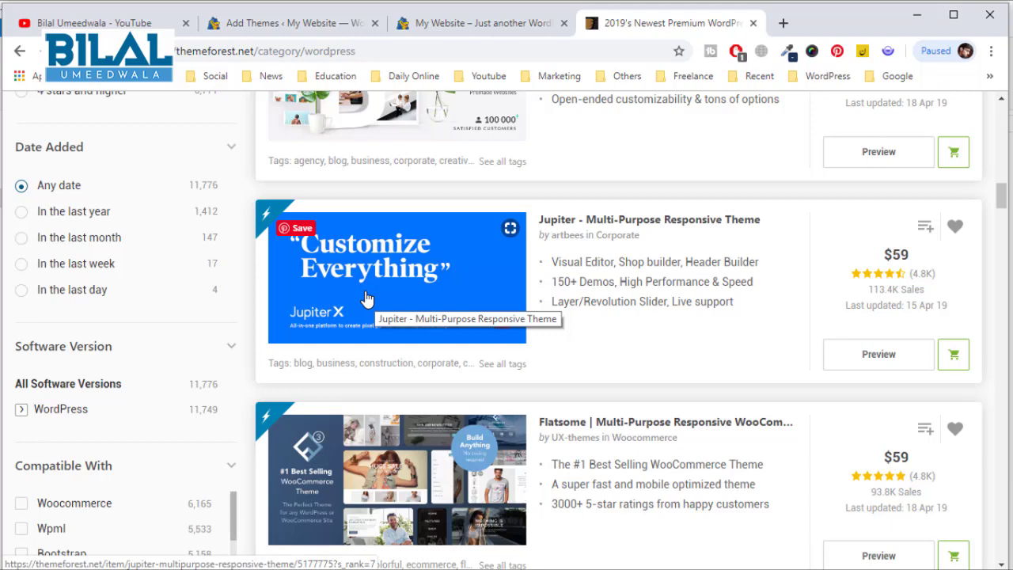
- Return to the Add Themes page and open the theme upload form with its file chooser
click(293, 23)
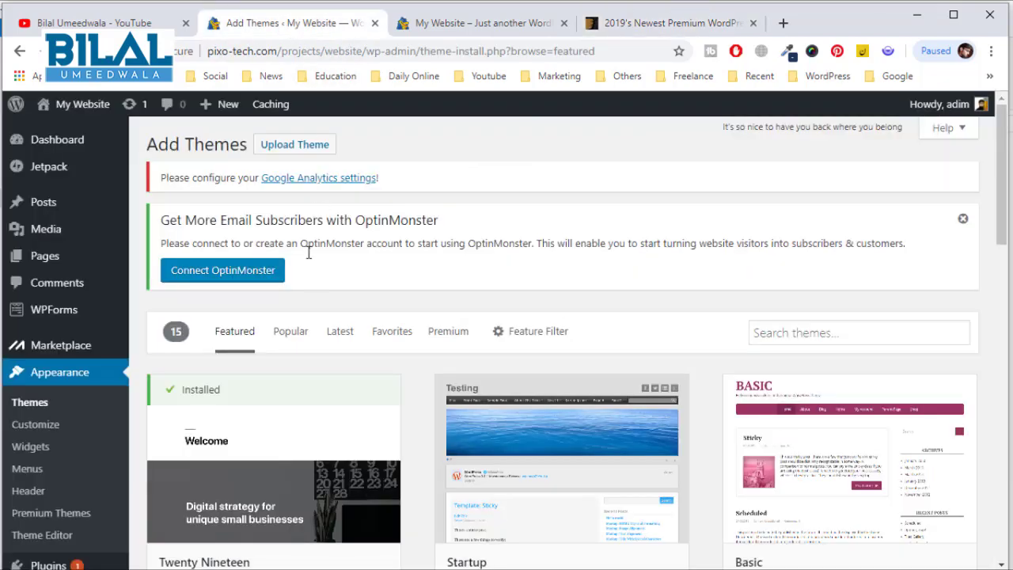
click(297, 147)
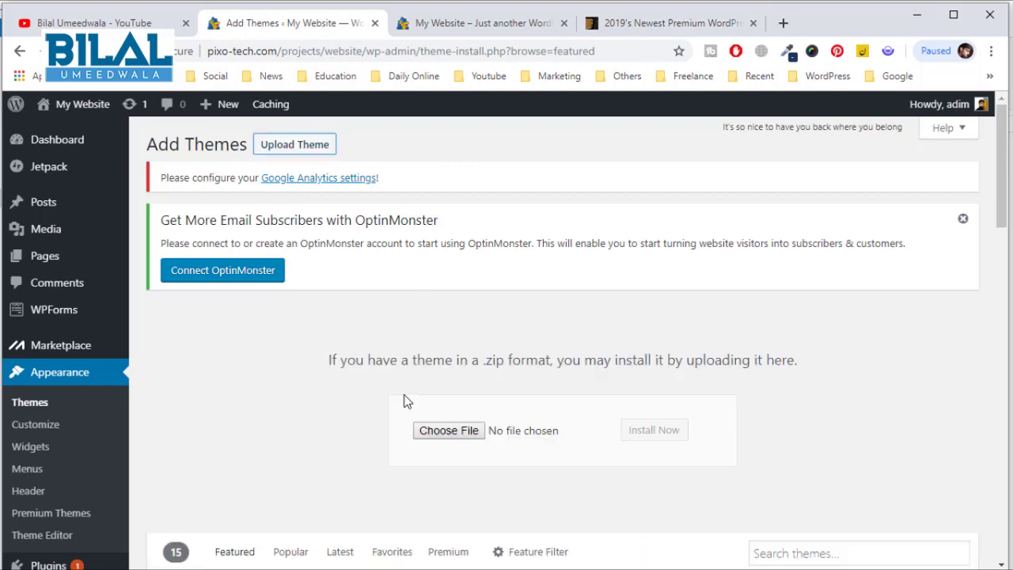
click(465, 440)
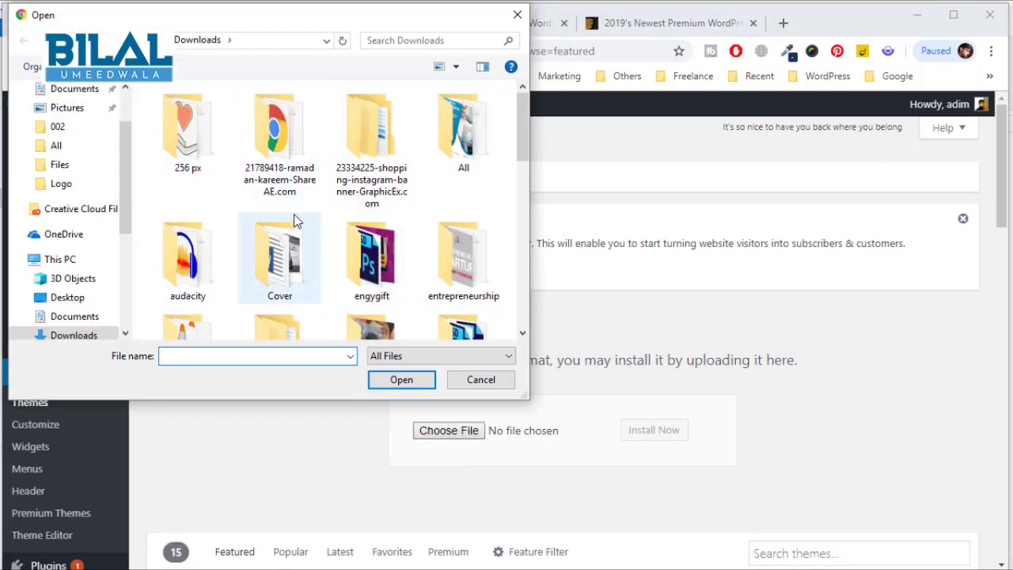
- Choose jupiter-v6.1.6 from the jupiter folder of jupiter-main-package, inside Downloads > All, and install the theme
double_click(457, 123)
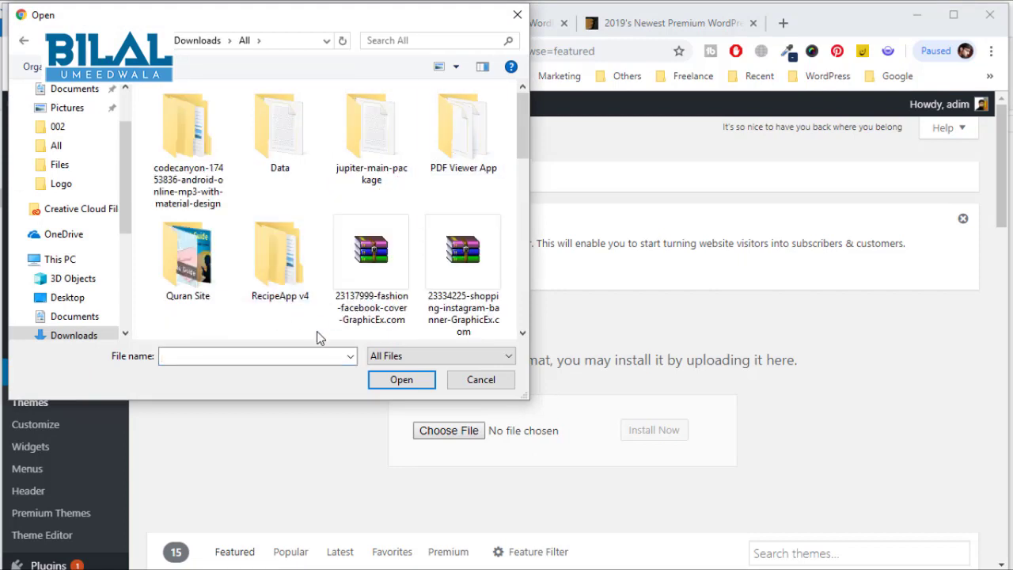
double_click(368, 186)
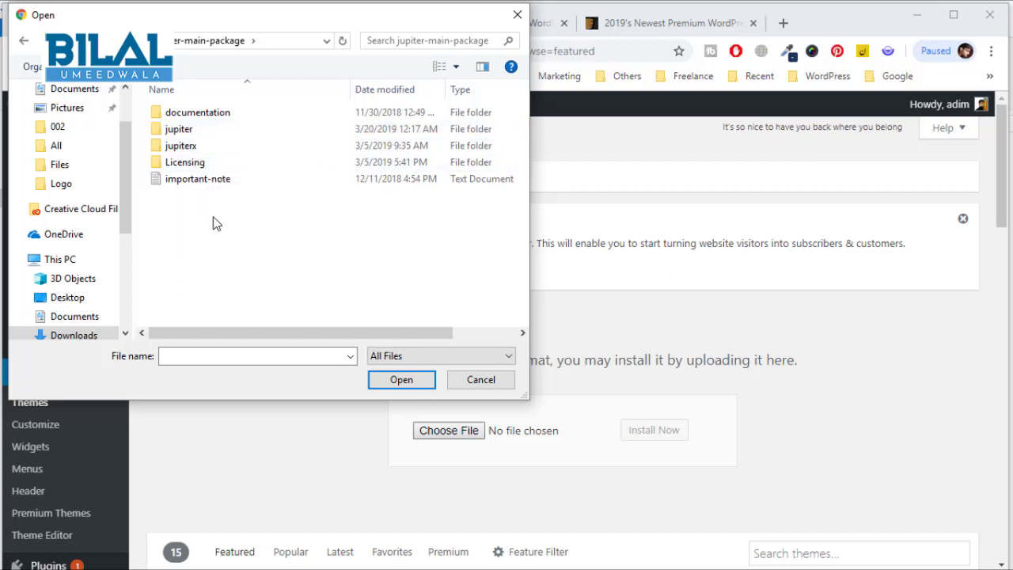
click(205, 135)
double_click(205, 139)
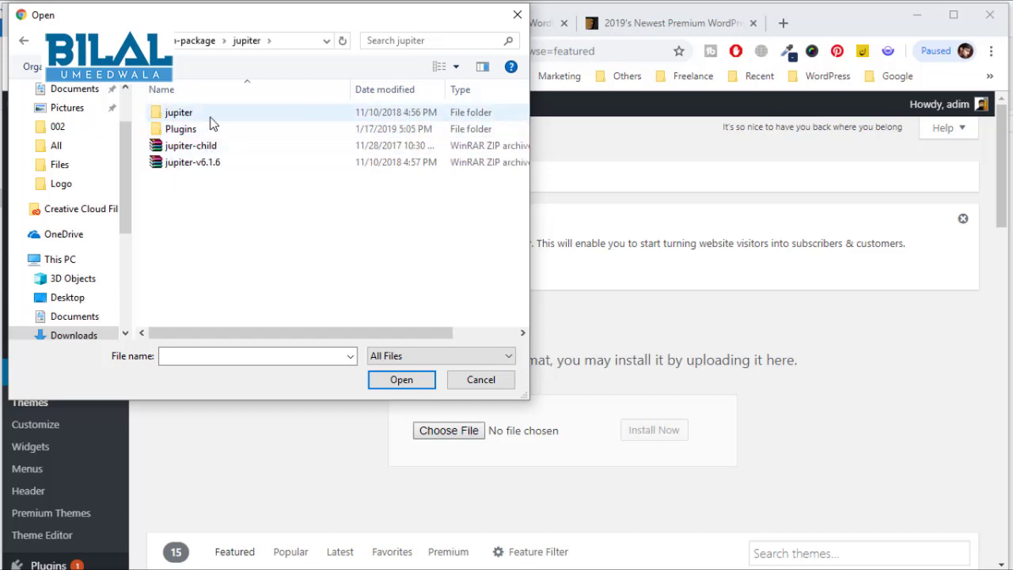
click(216, 166)
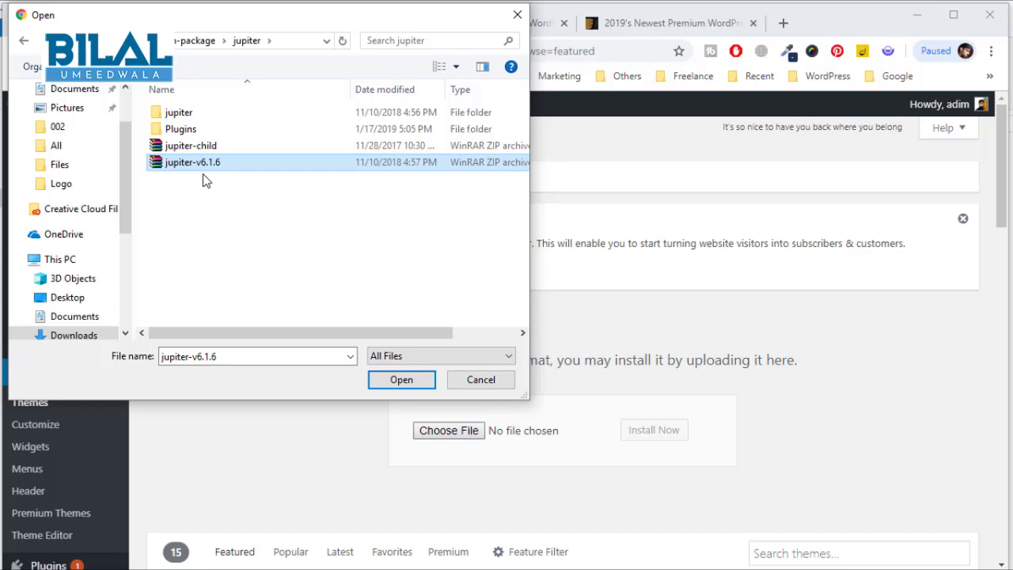
click(401, 380)
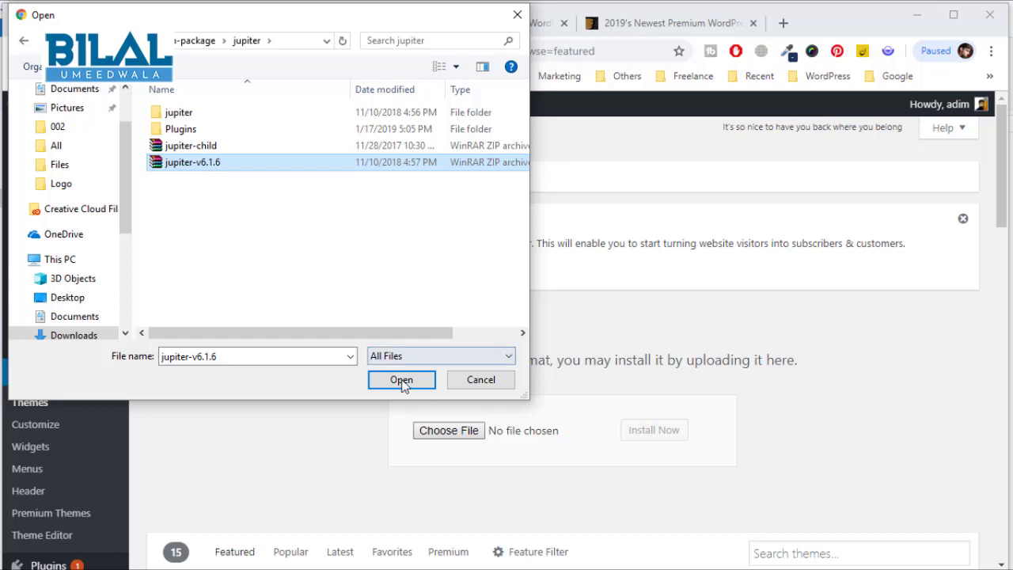
click(647, 434)
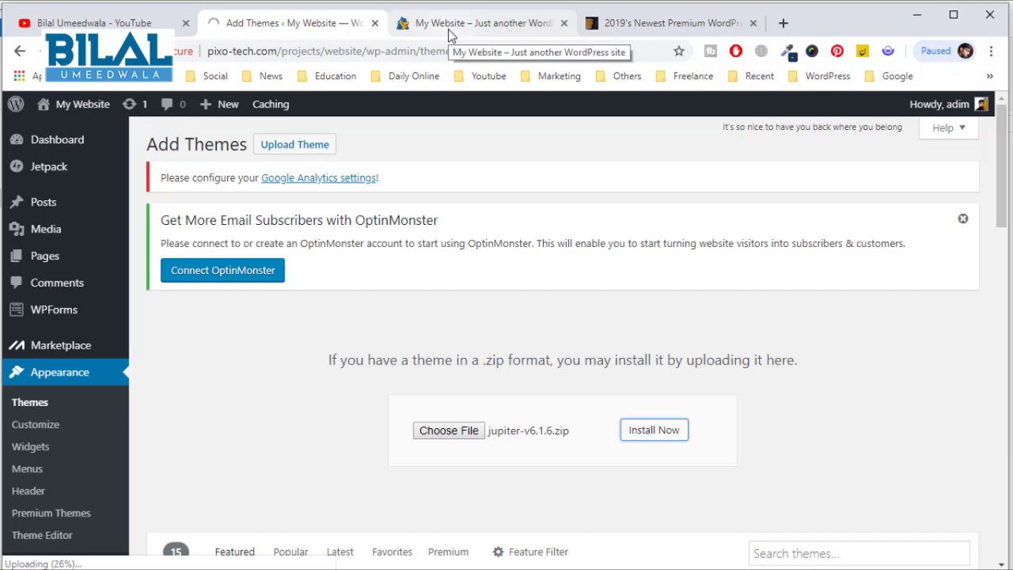
- Open the live preview of the Bridge theme on ThemeForest, then return to the theme list
click(667, 23)
scroll(721, 356, up, 4)
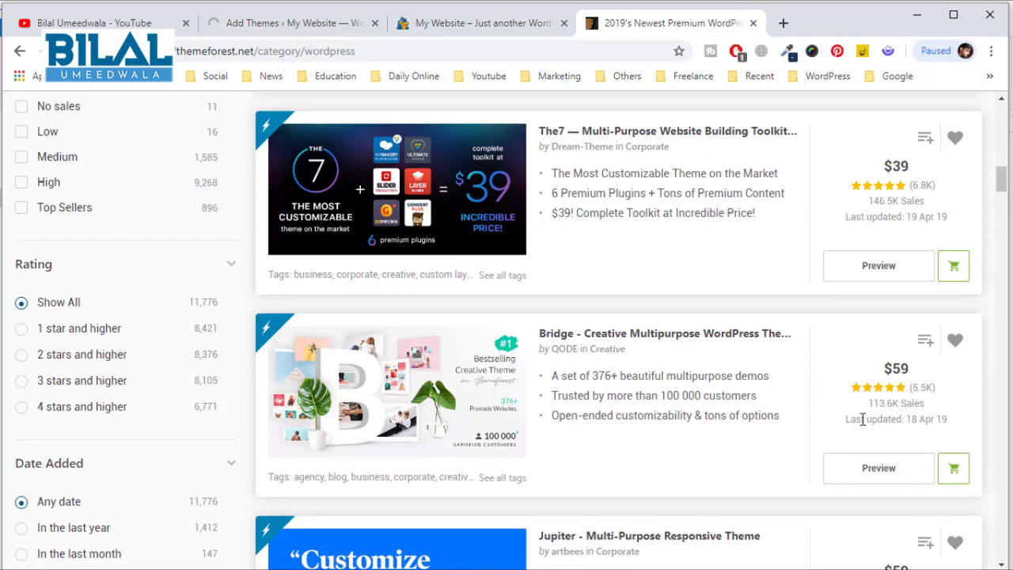
click(880, 479)
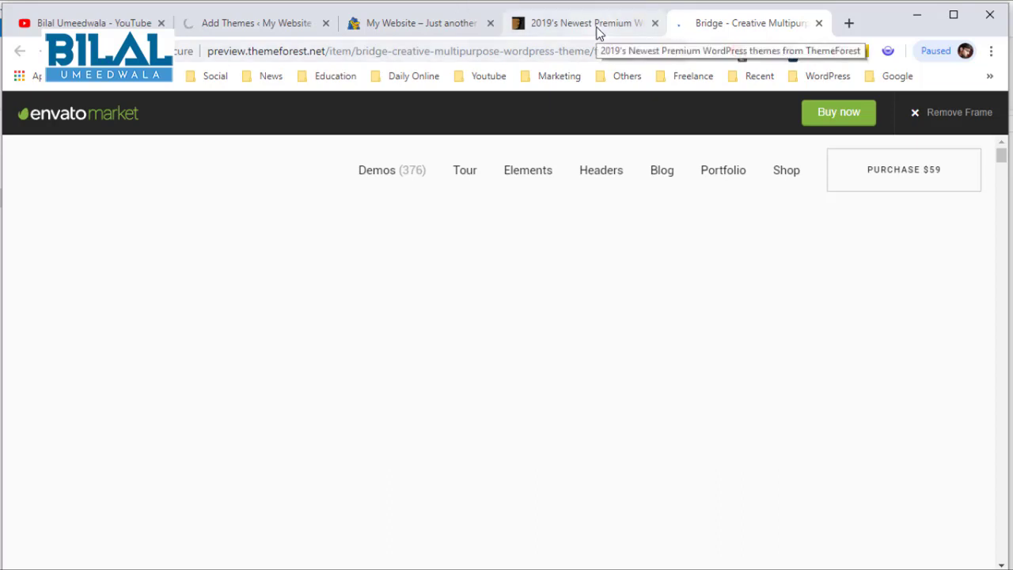
click(597, 31)
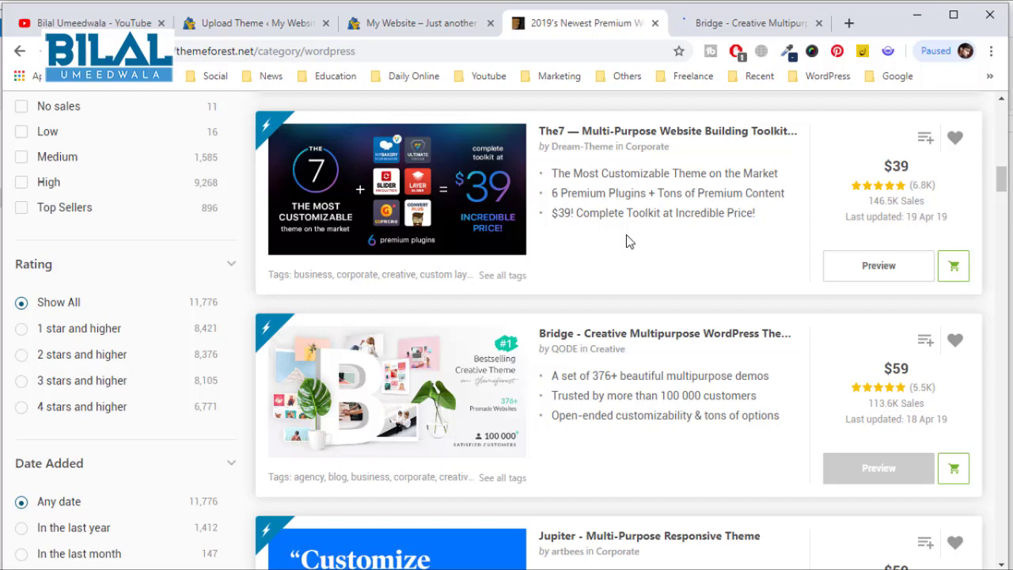
- Return to the WordPress theme installation page, activate the Jupiter theme and try to begin installing its plugins
click(268, 23)
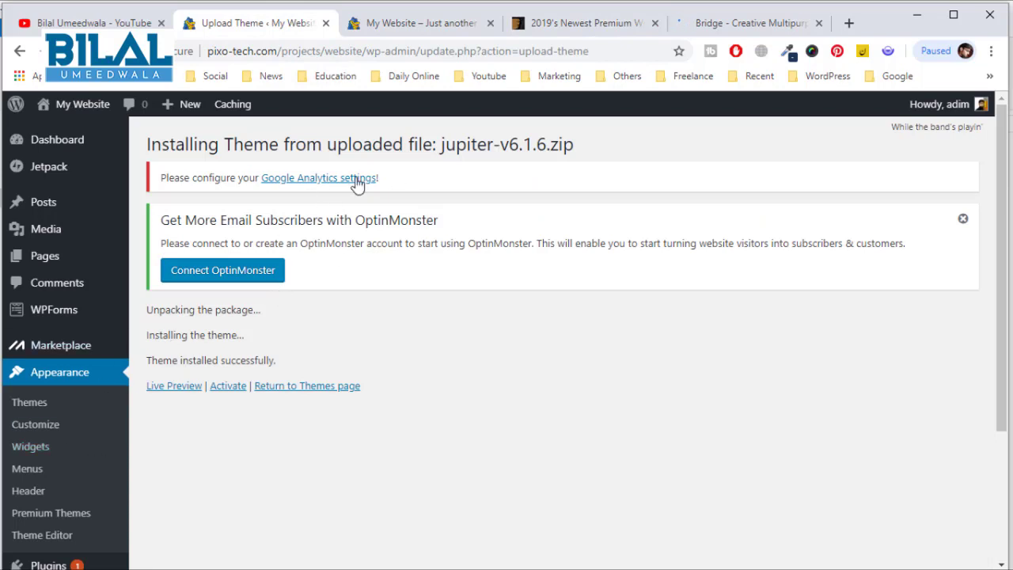
click(223, 393)
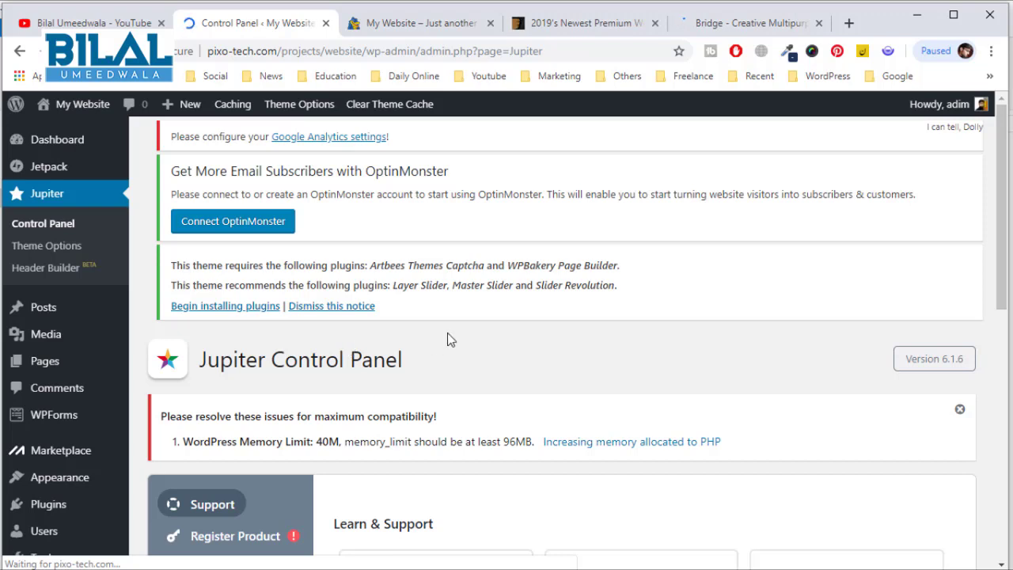
click(222, 308)
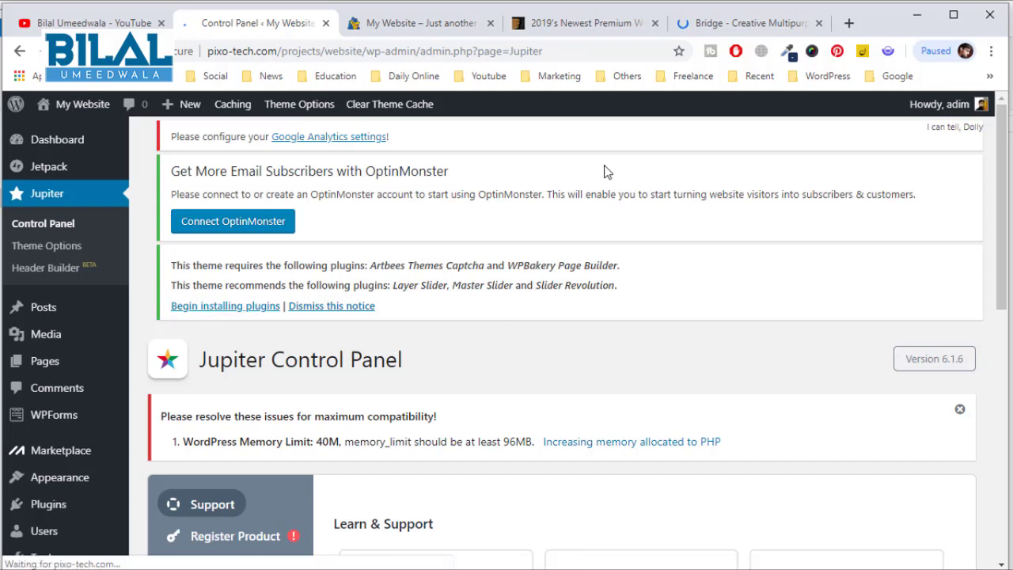
- Look through the Bridge theme's live preview, including its included plugins and modules
click(740, 26)
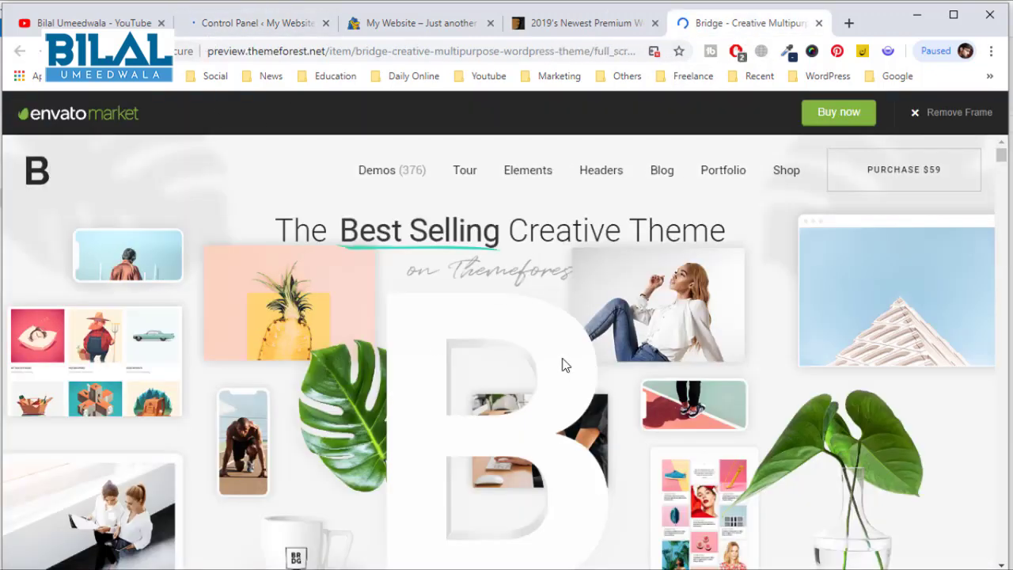
scroll(565, 361, down, 5)
scroll(566, 362, down, 10)
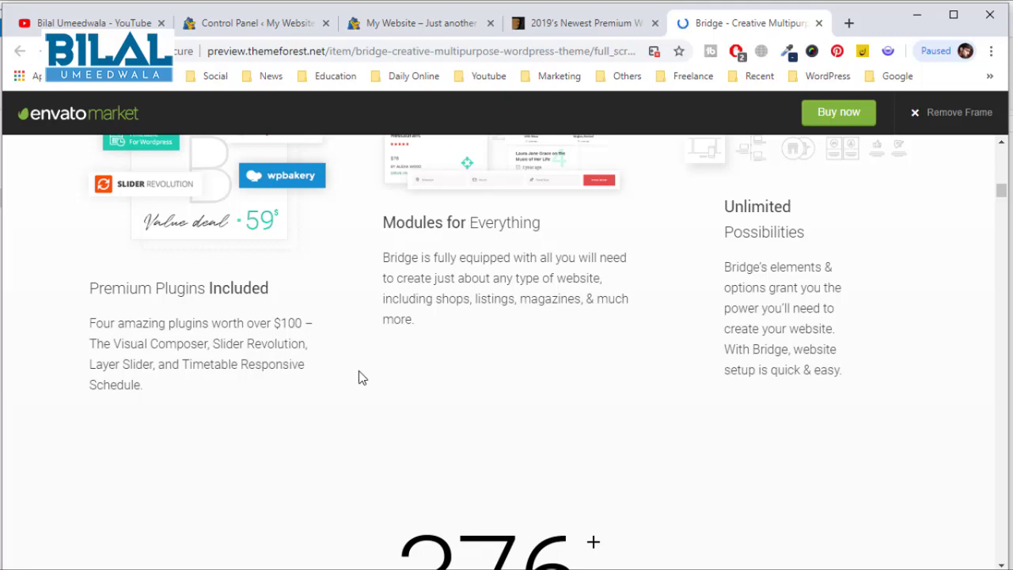
scroll(362, 377, down, 3)
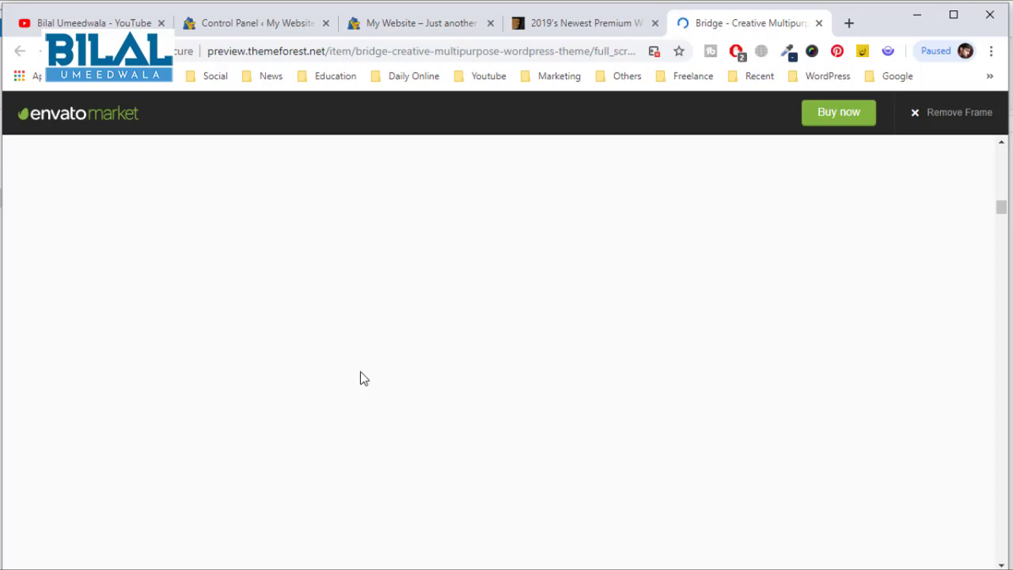
- Skip the tutorial in the Jupiter Control Panel and begin installing the theme's required plugins
click(263, 26)
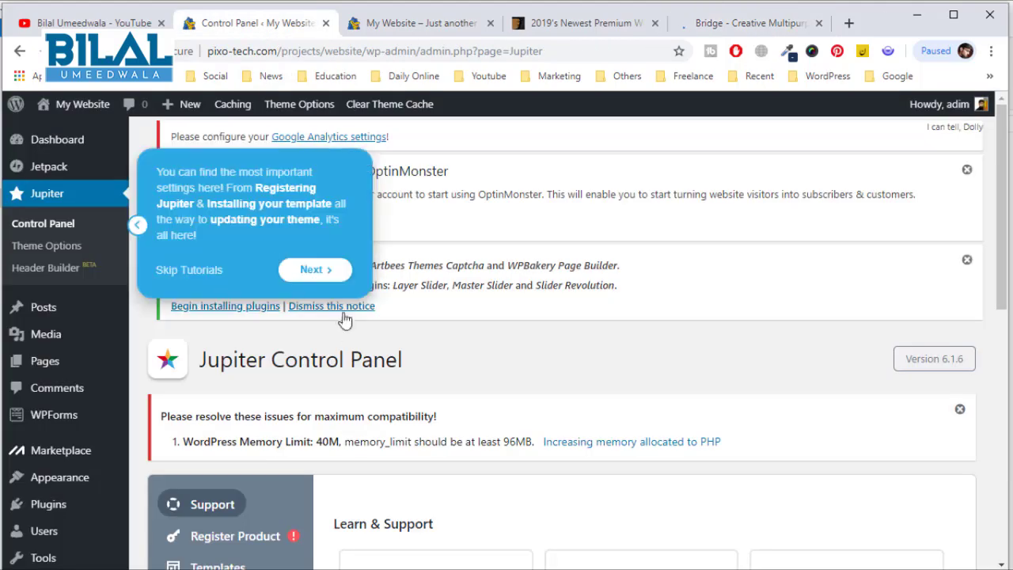
click(212, 270)
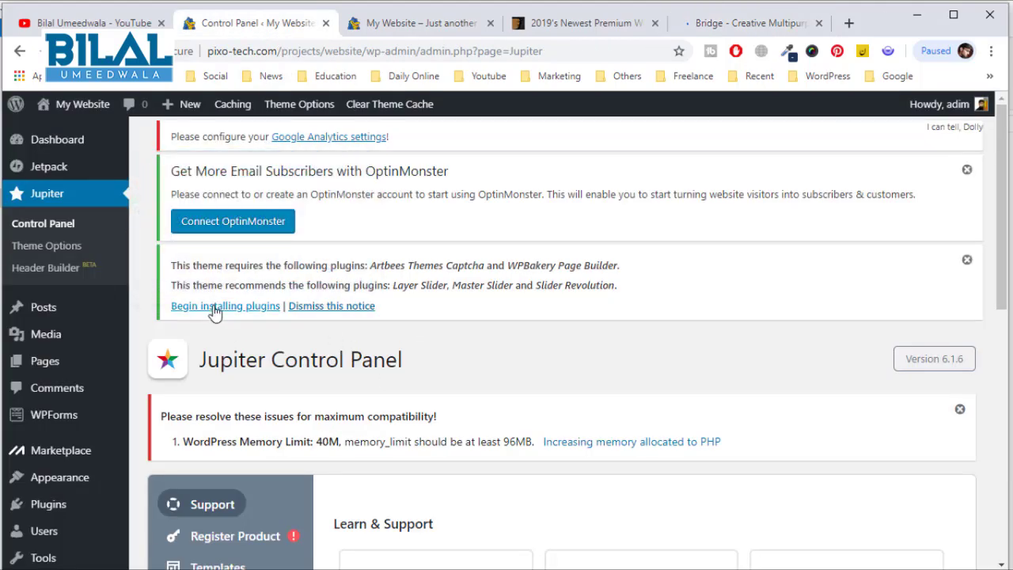
scroll(335, 380, down, 6)
scroll(265, 360, up, 6)
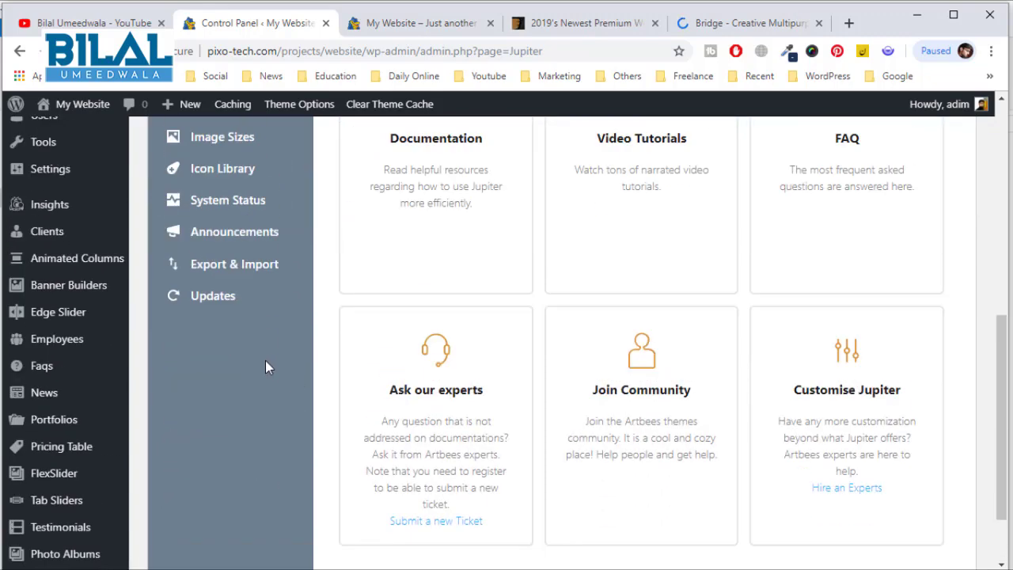
click(225, 230)
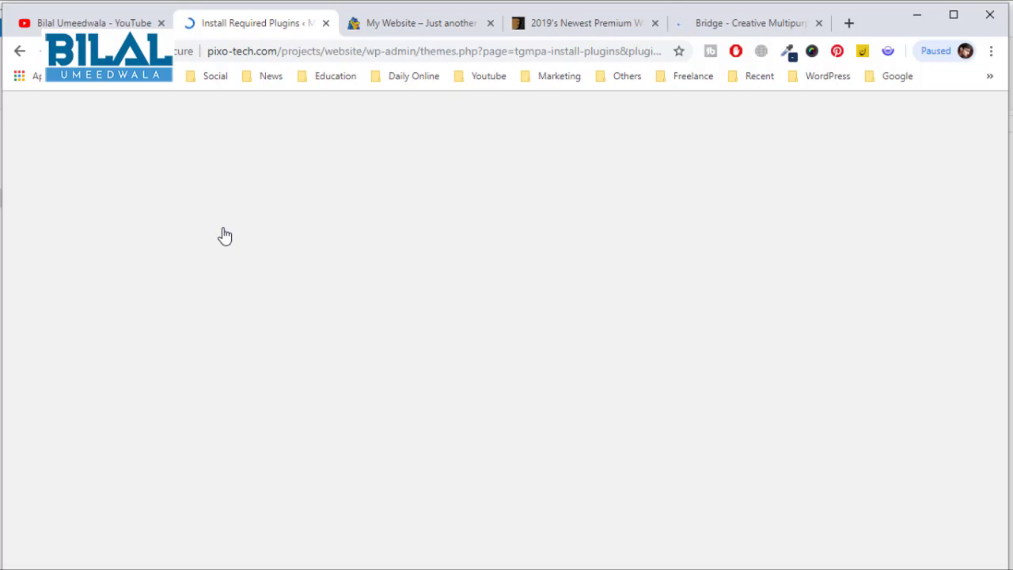
- Switch to the live site's front page and view its header area
click(417, 35)
scroll(472, 219, up, 3)
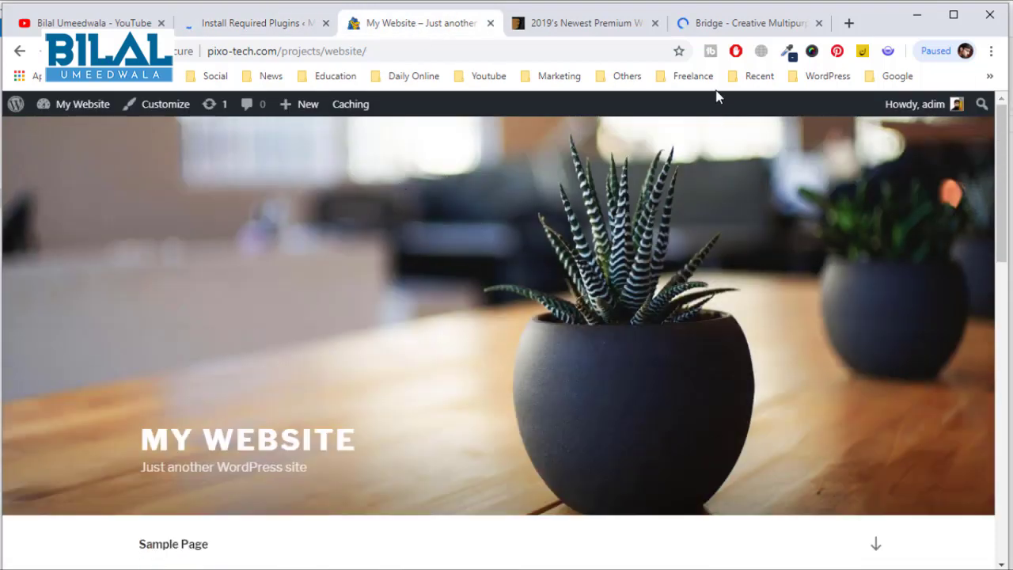
- Look through the Bridge theme's live preview, from its demo count to its page builder, support and customization features
click(726, 24)
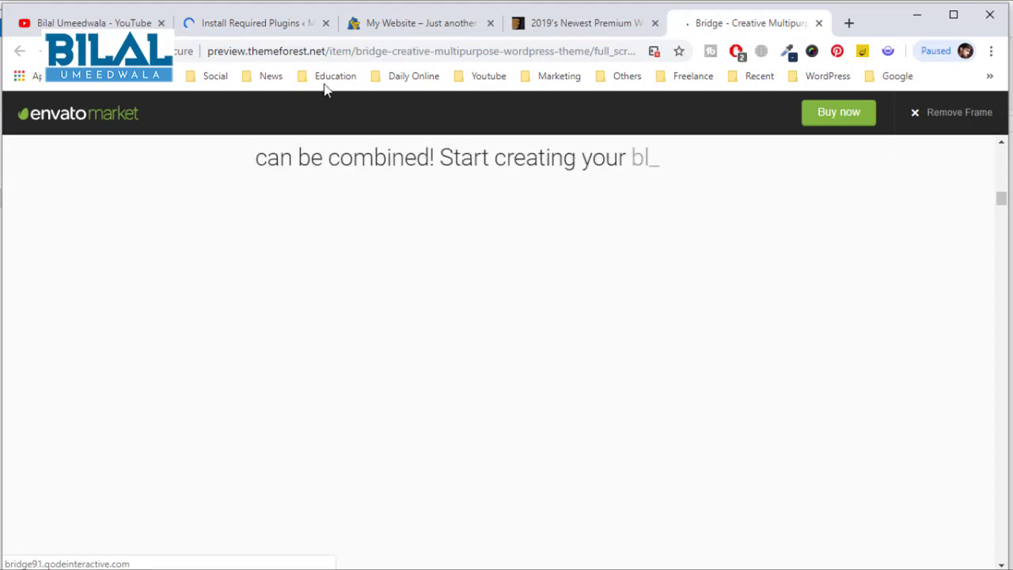
scroll(561, 277, up, 5)
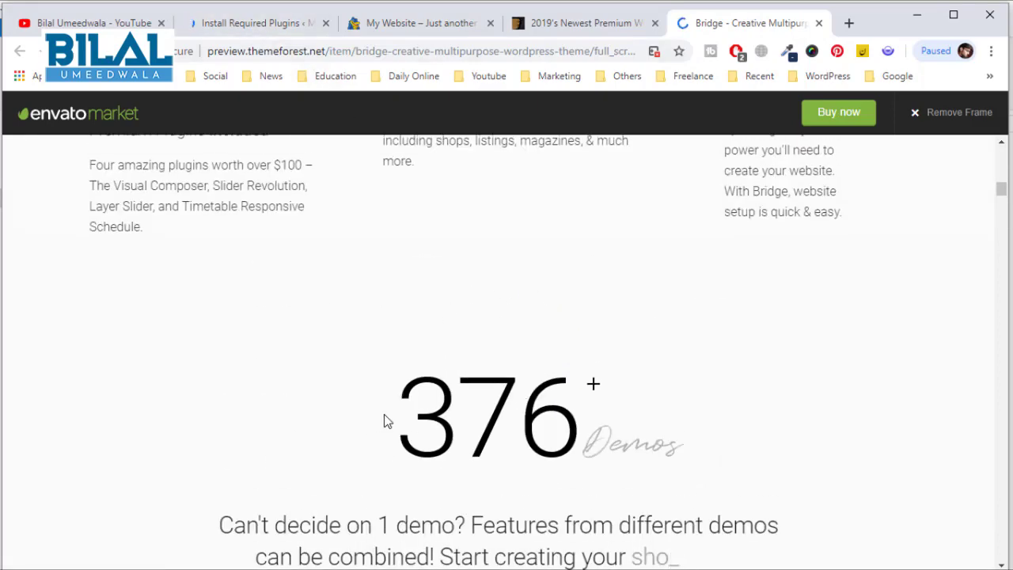
scroll(533, 412, up, 10)
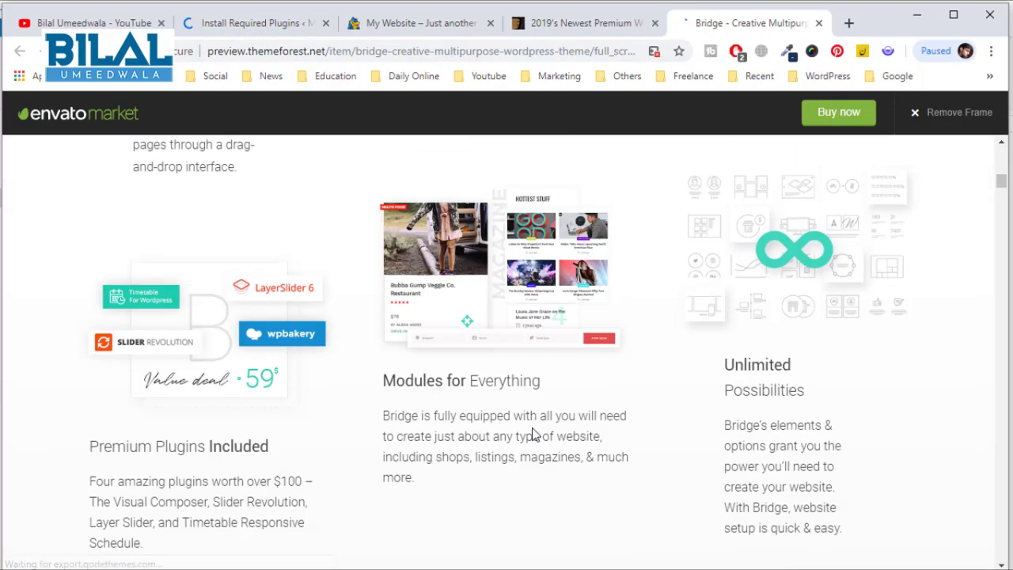
scroll(404, 381, down, 10)
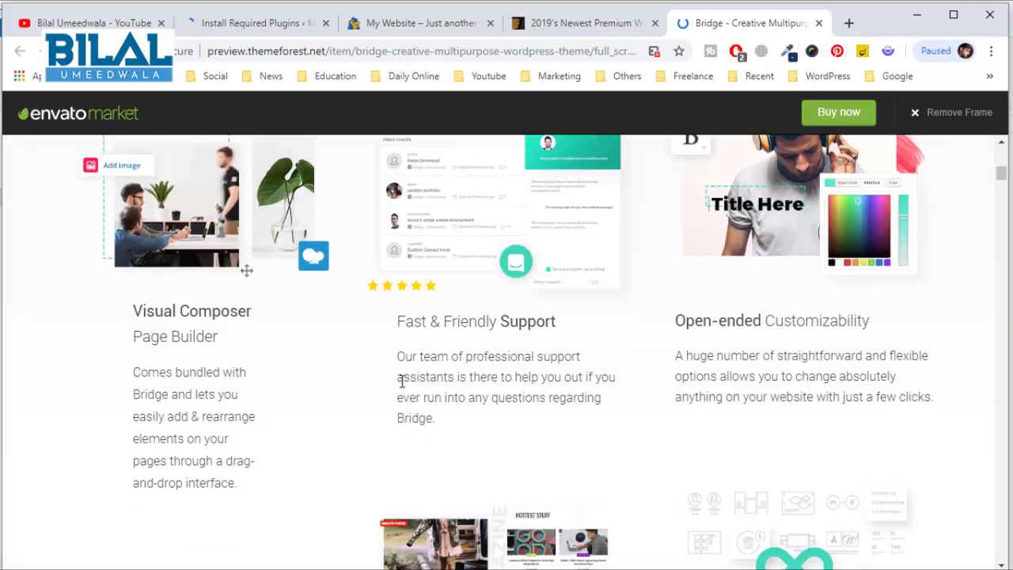
scroll(444, 358, down, 4)
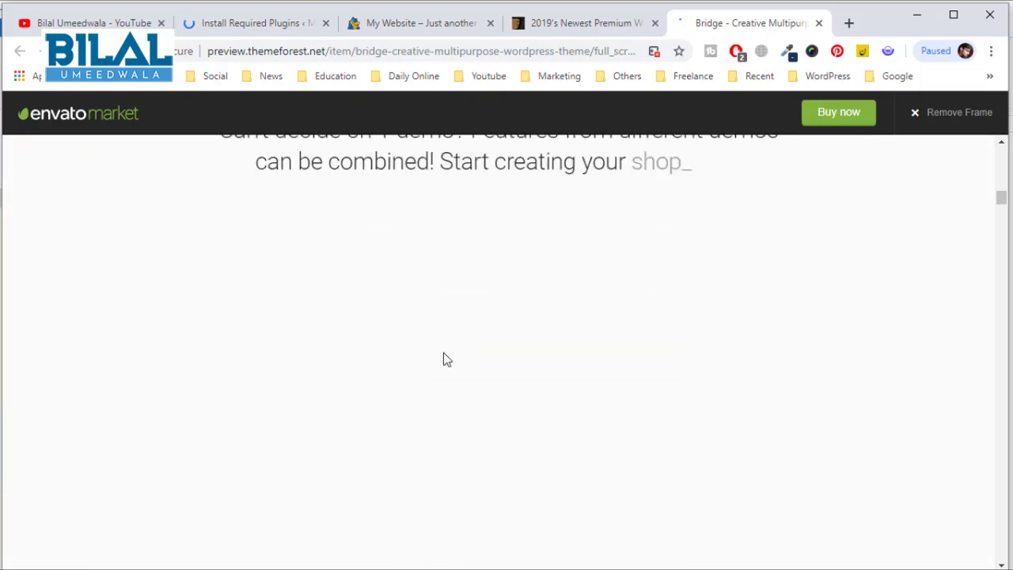
- Return to the required plugins page and bulk install Artbees Themes Captcha, WPBakery Page Builder and Layer Slider
click(227, 28)
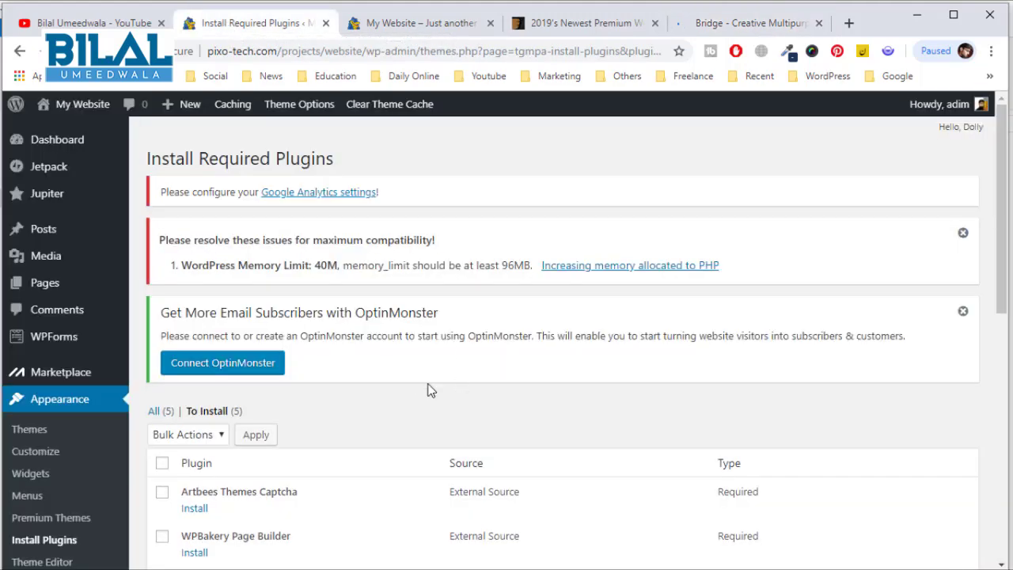
scroll(415, 382, down, 2)
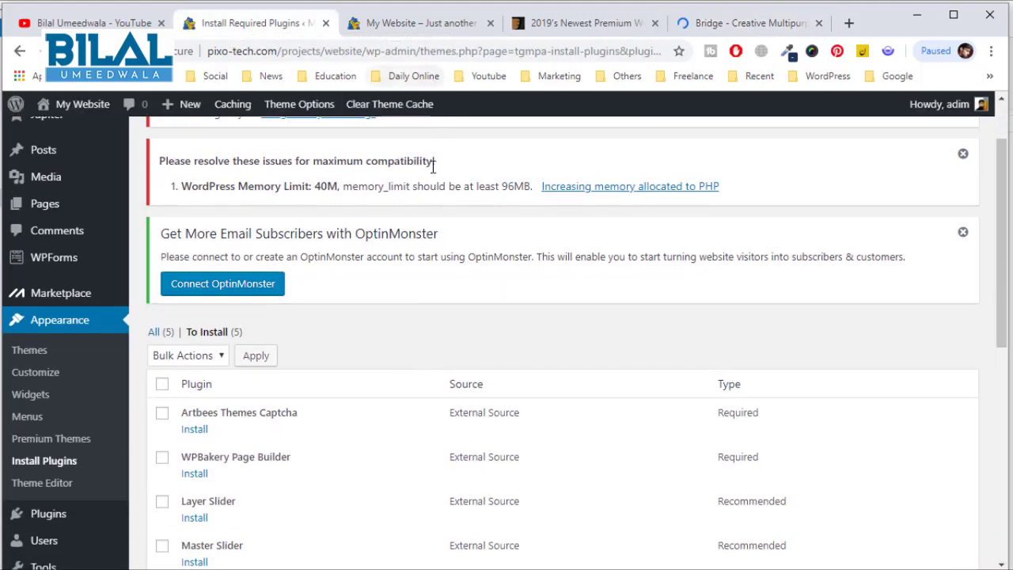
scroll(420, 190, down, 1)
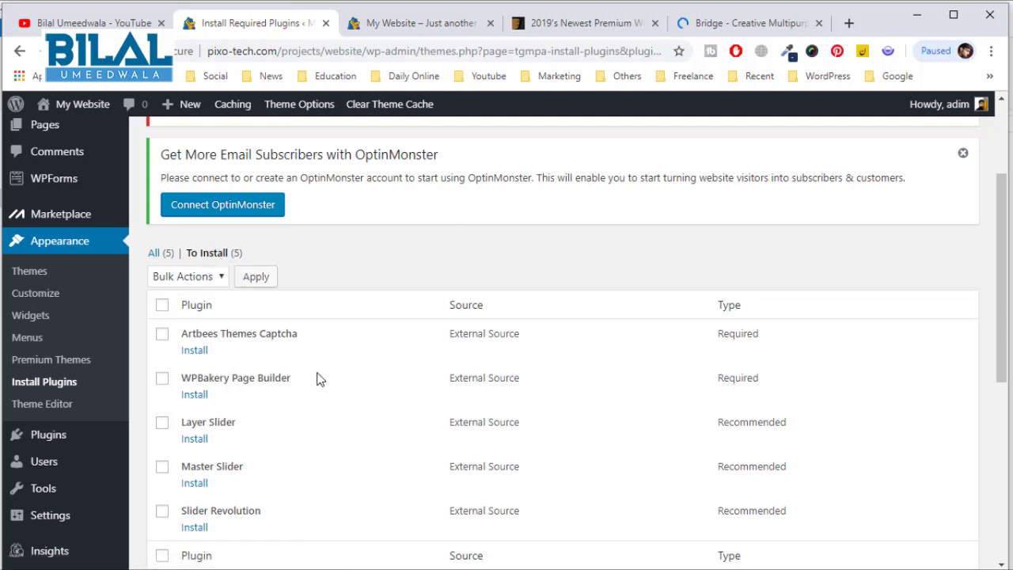
scroll(319, 381, down, 1)
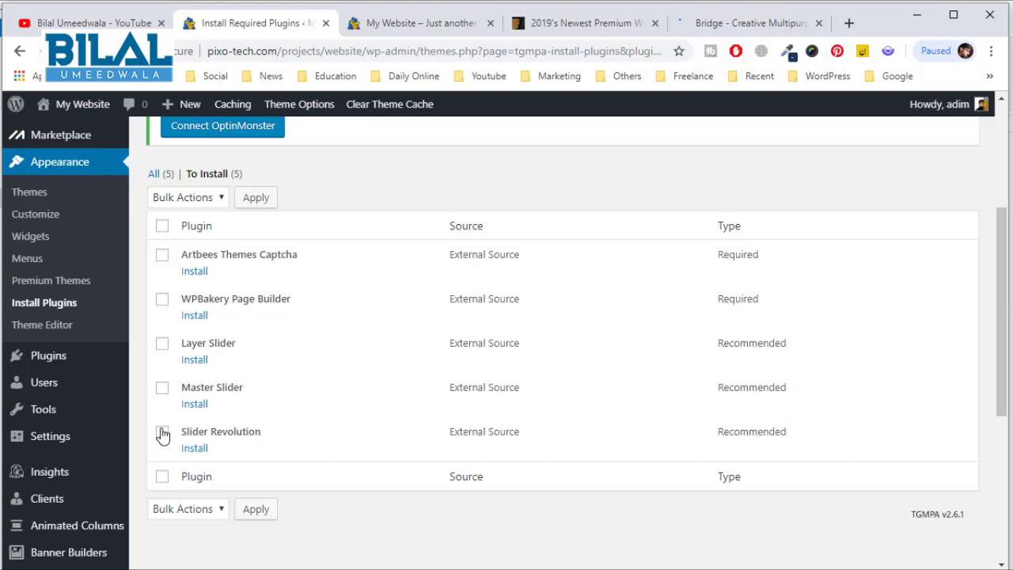
click(162, 345)
click(162, 301)
click(162, 255)
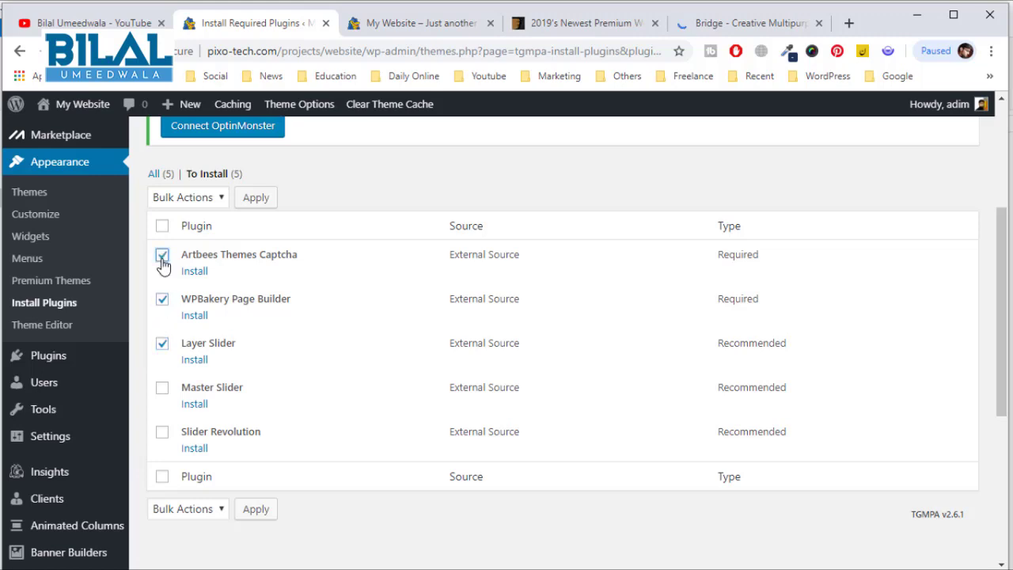
click(183, 198)
click(195, 233)
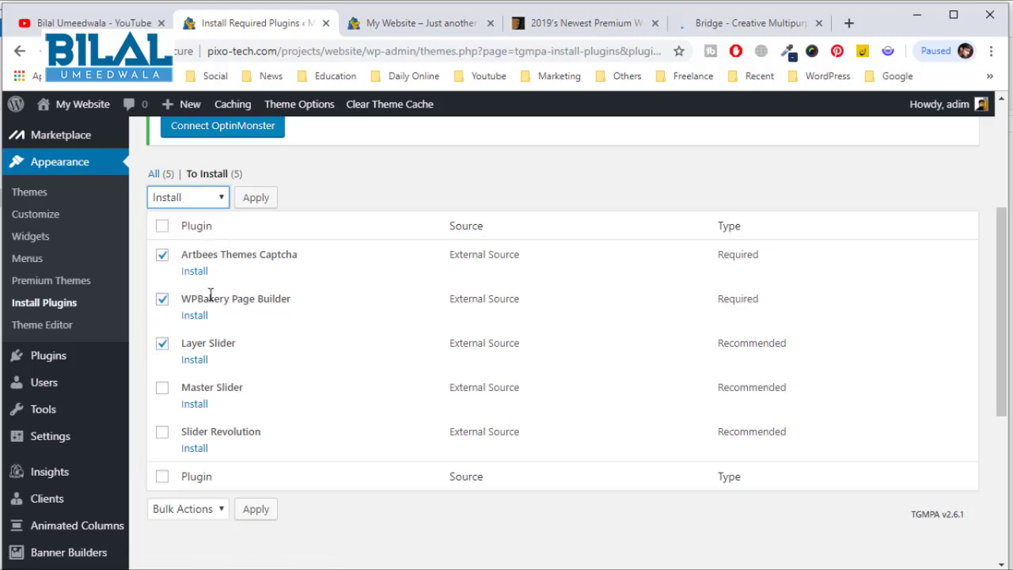
click(254, 202)
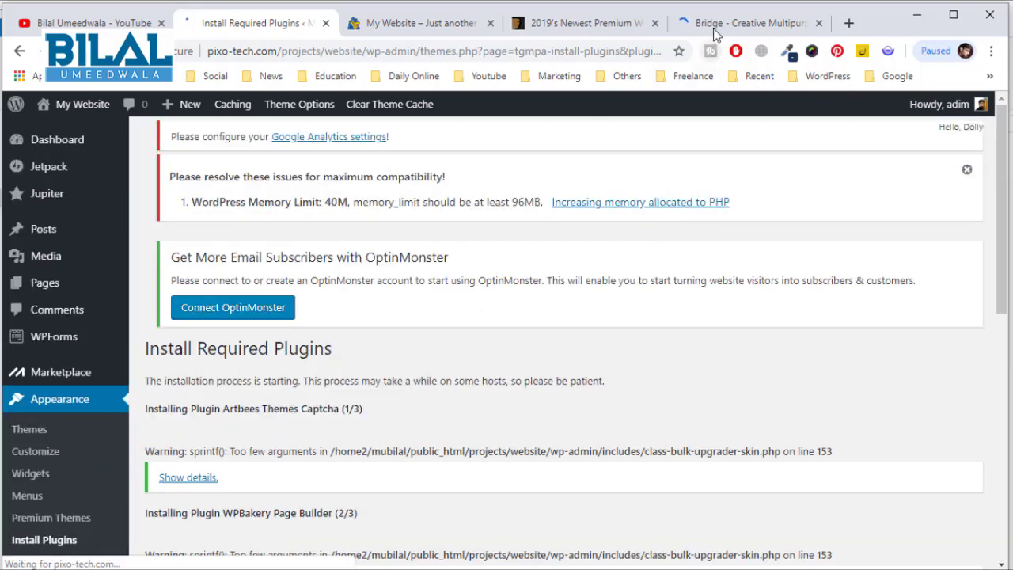
- Revisit the demo section of the Bridge theme's live preview while the plugins install
click(714, 28)
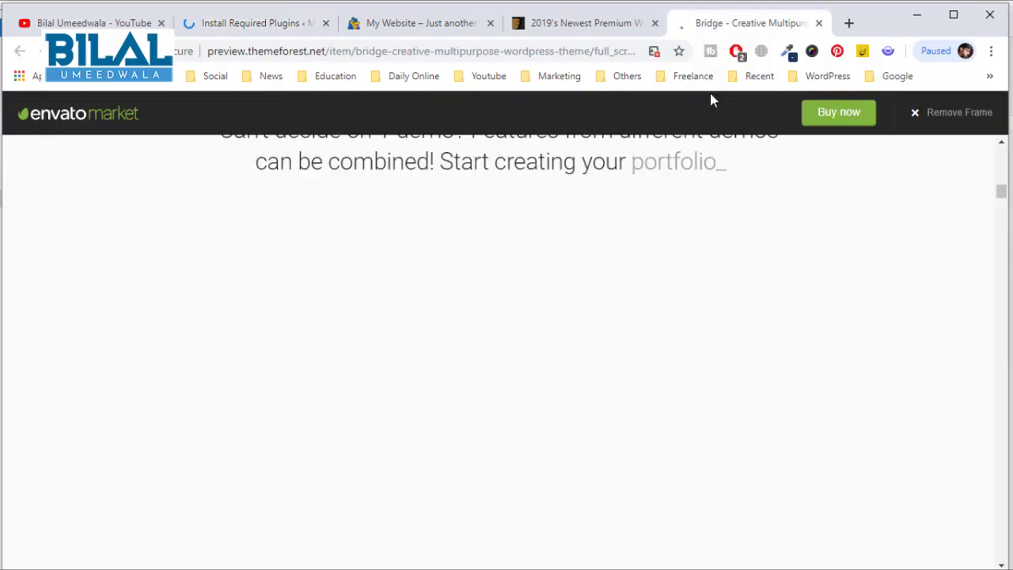
scroll(608, 311, up, 6)
scroll(608, 312, down, 6)
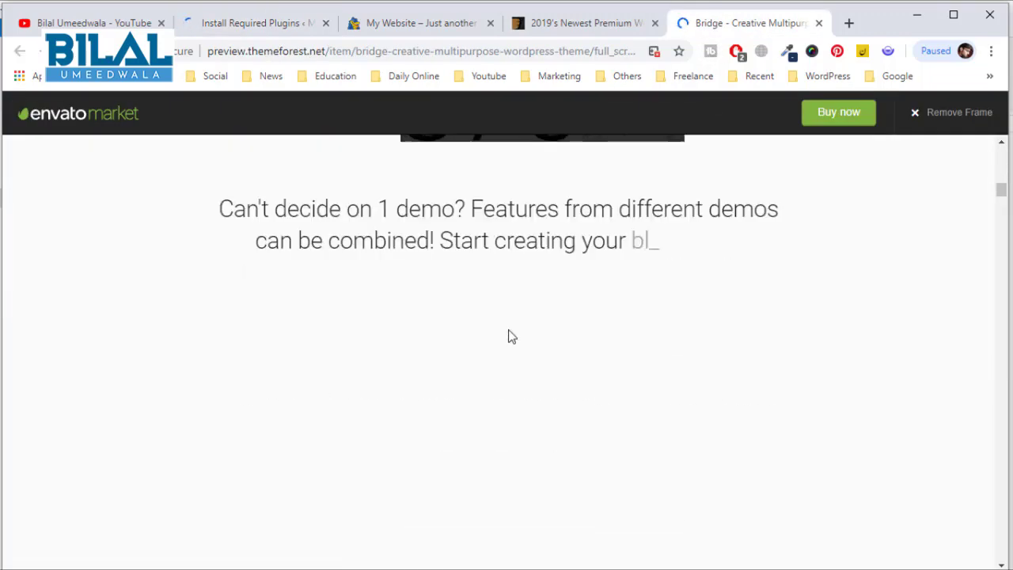
scroll(510, 337, up, 4)
- Check the plugin installation log for the three plugins and return to the Required Plugins Installer
click(264, 27)
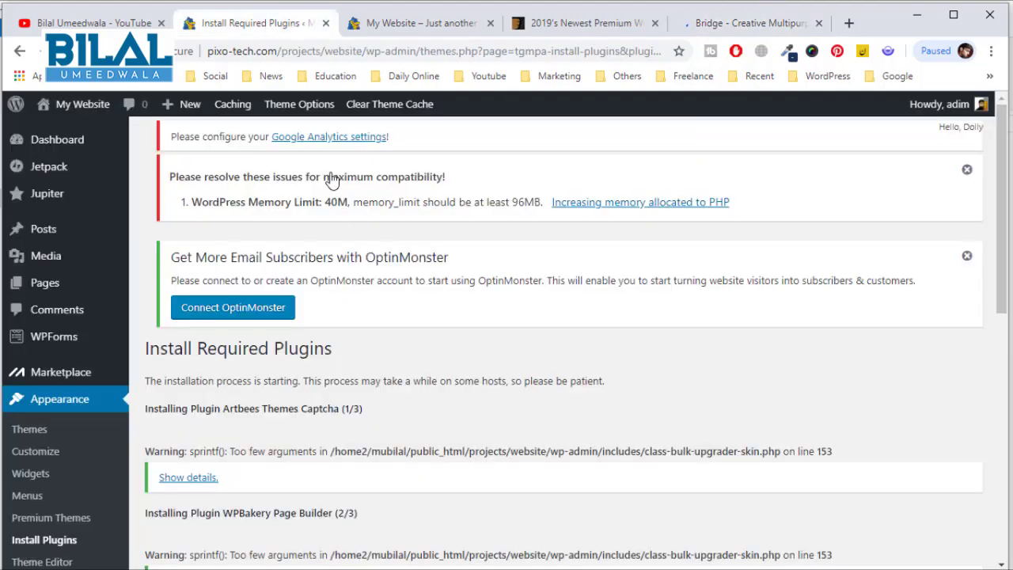
scroll(513, 400, down, 7)
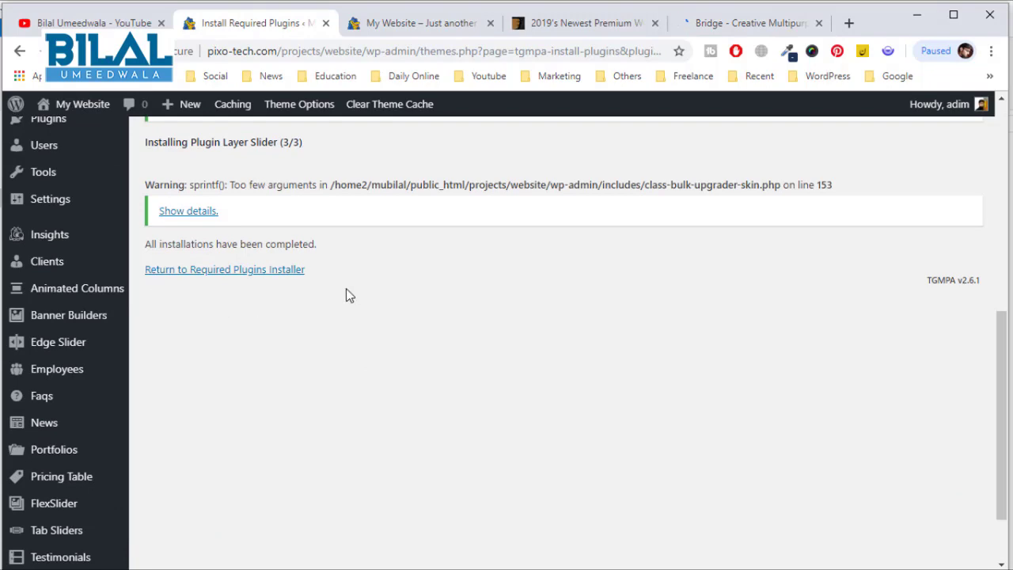
scroll(341, 308, up, 2)
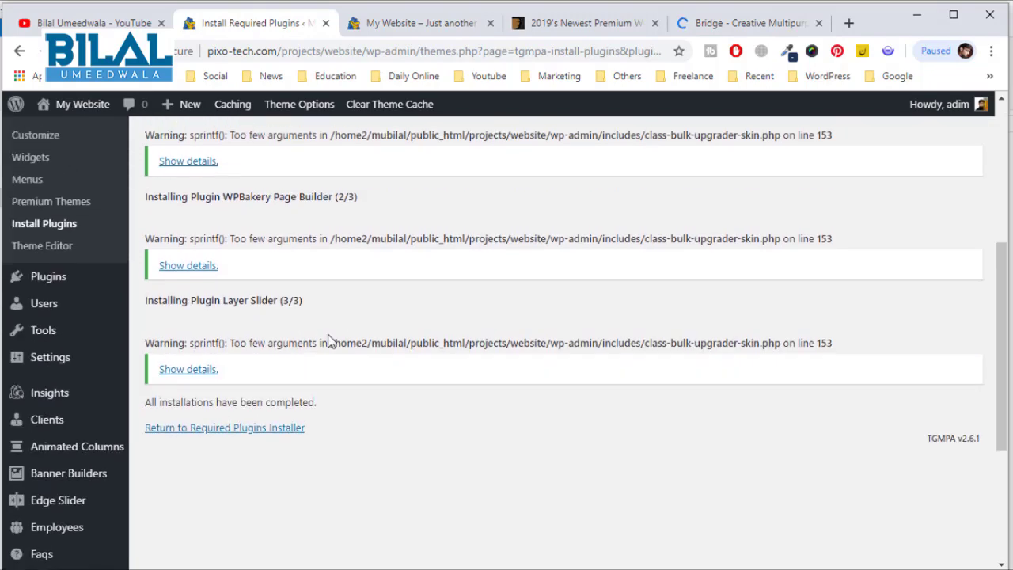
click(272, 432)
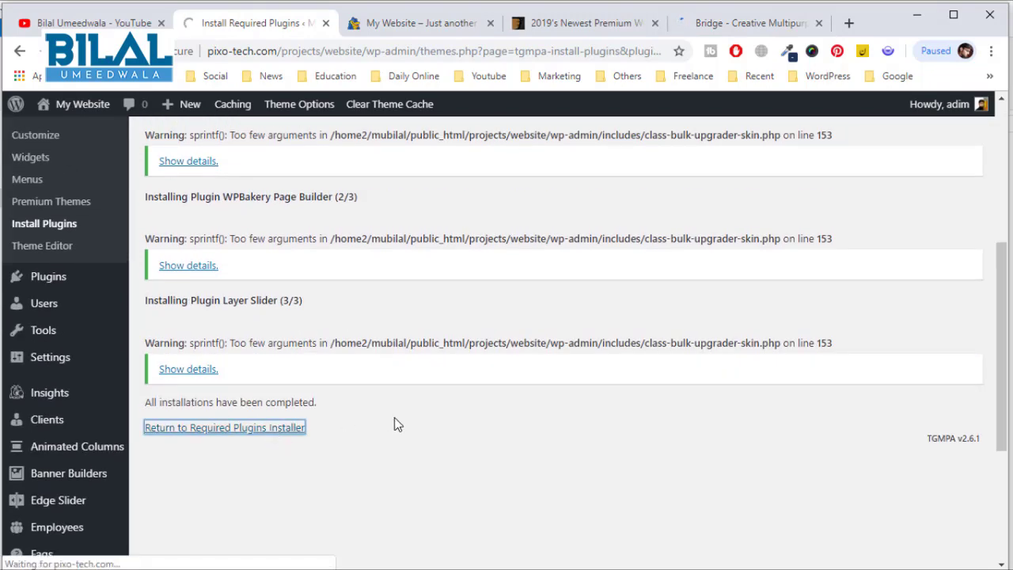
scroll(395, 424, up, 3)
scroll(389, 421, down, 2)
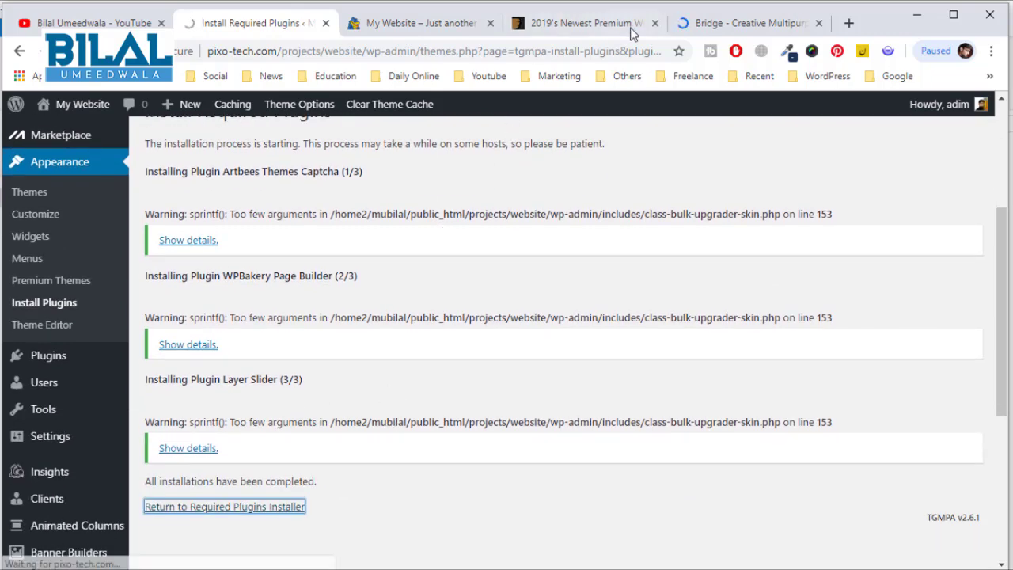
- Look over the live site's front page, including its header, posts and sidebar widgets, while the installer page loads
click(396, 23)
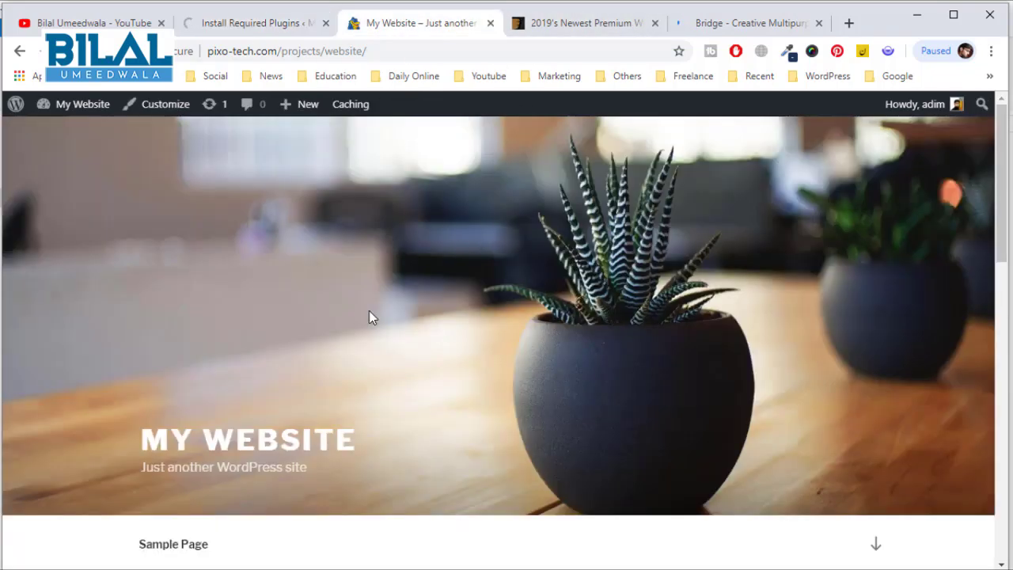
scroll(581, 318, down, 10)
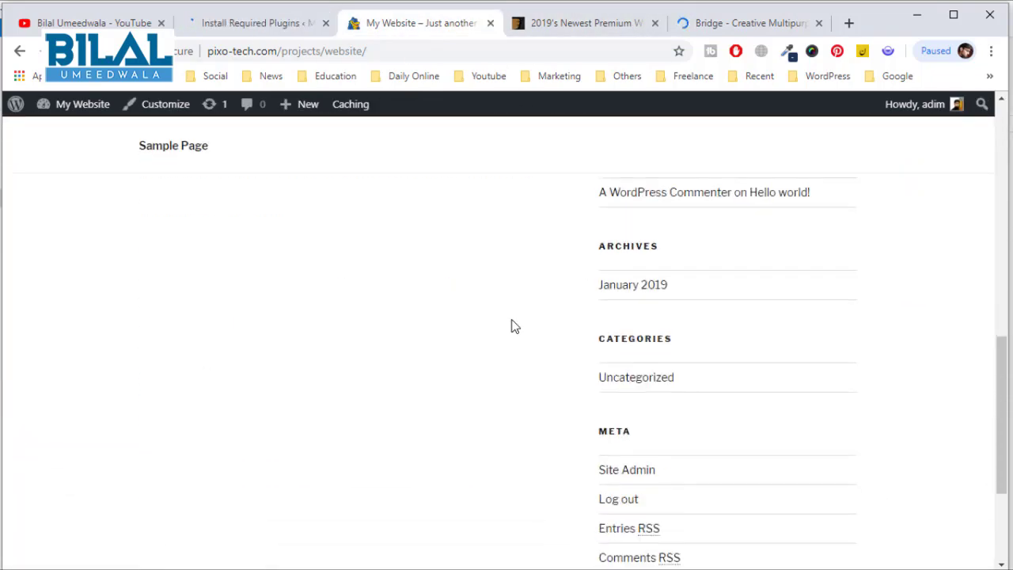
scroll(512, 324, up, 10)
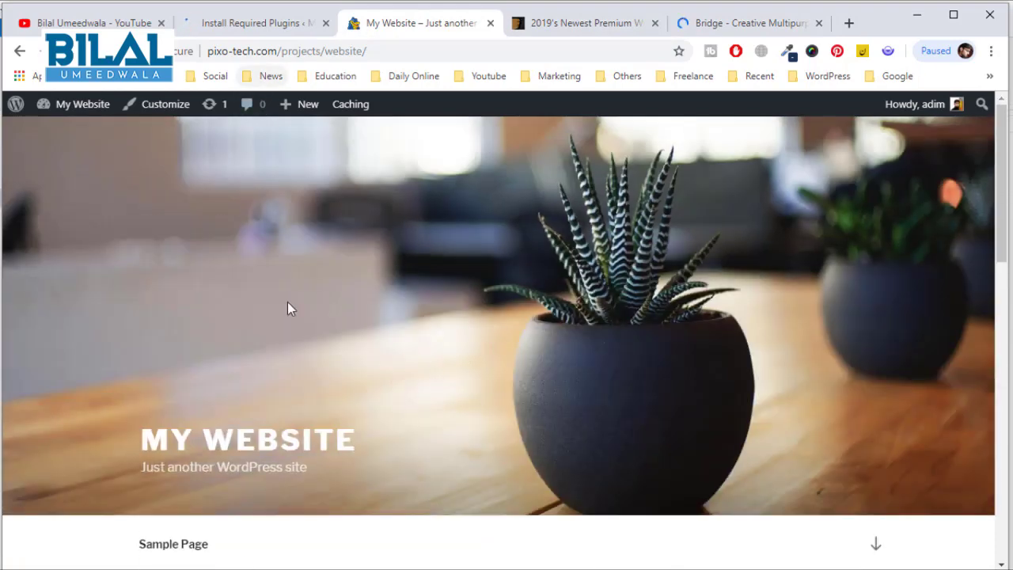
scroll(443, 415, down, 5)
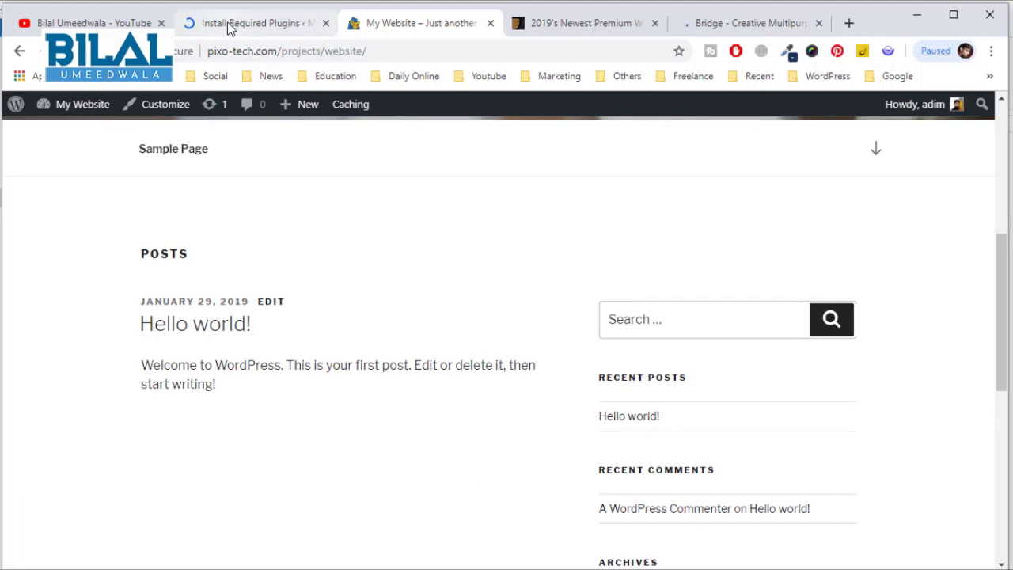
click(229, 24)
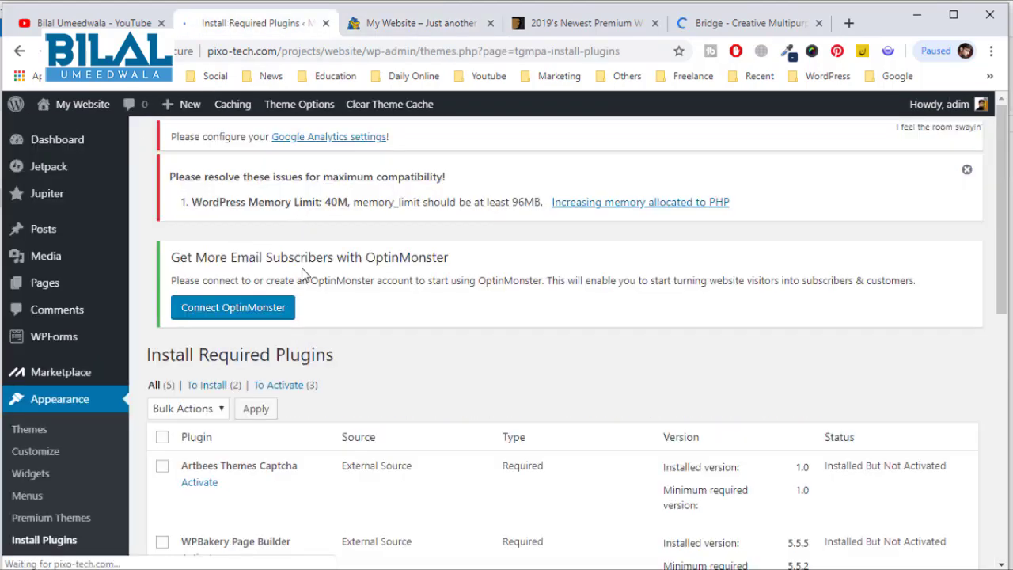
click(407, 24)
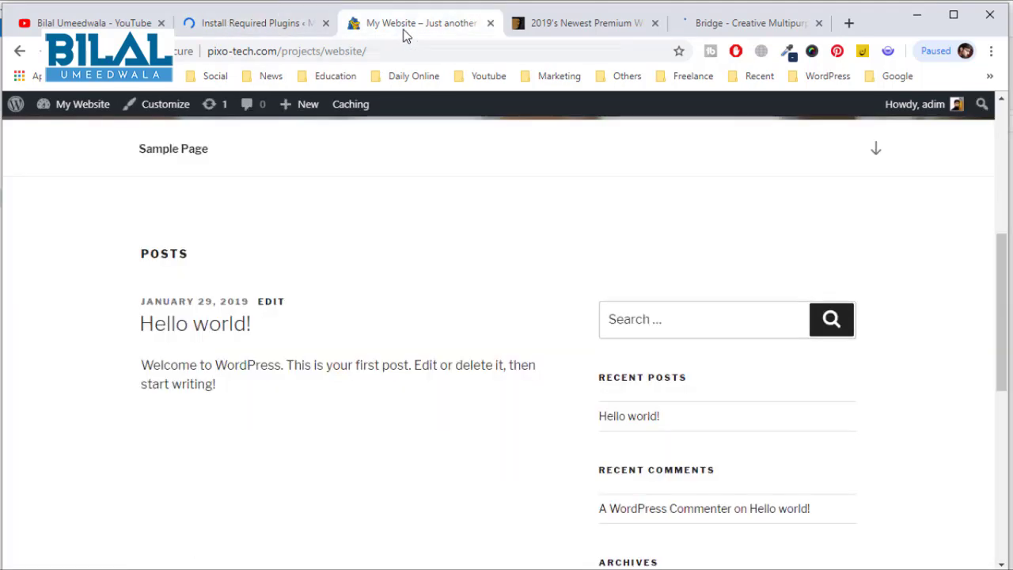
scroll(487, 261, up, 5)
scroll(466, 380, down, 10)
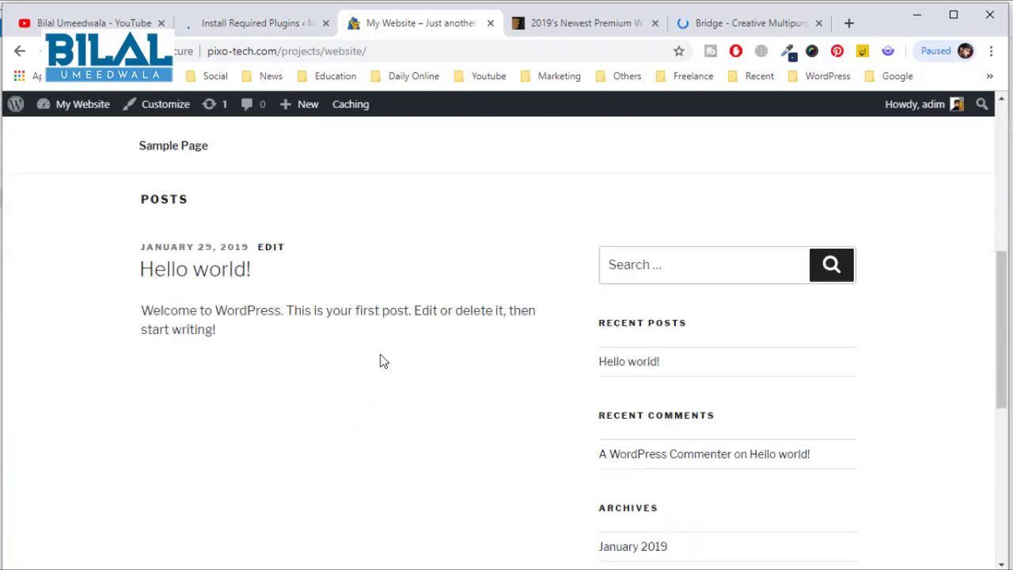
scroll(387, 281, up, 3)
- Bulk activate Artbees Themes Captcha, WPBakery Page Builder and Layer Slider in the plugin installer, and review the remaining plugins
click(264, 30)
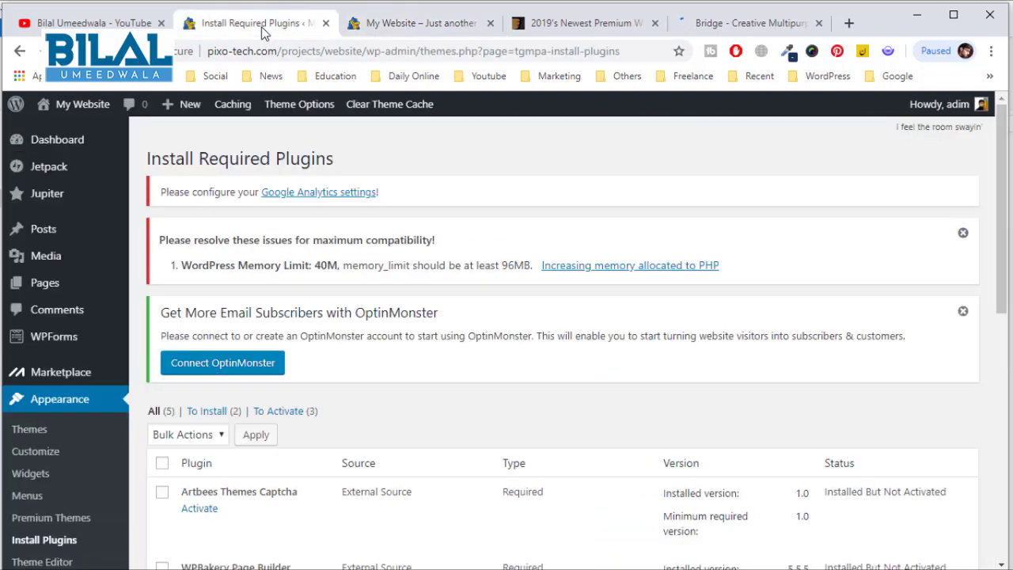
scroll(356, 362, down, 3)
click(161, 257)
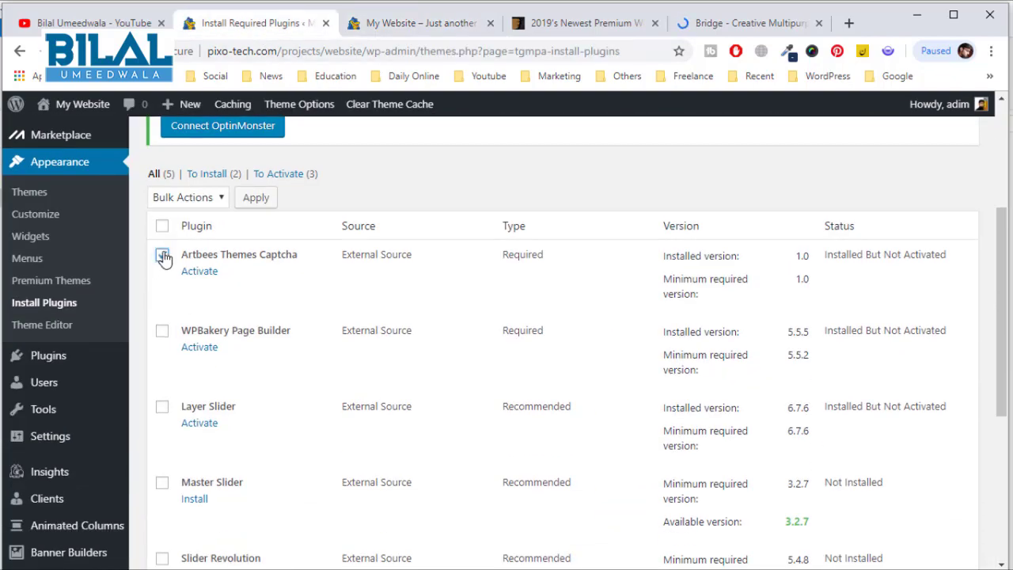
click(162, 332)
click(162, 408)
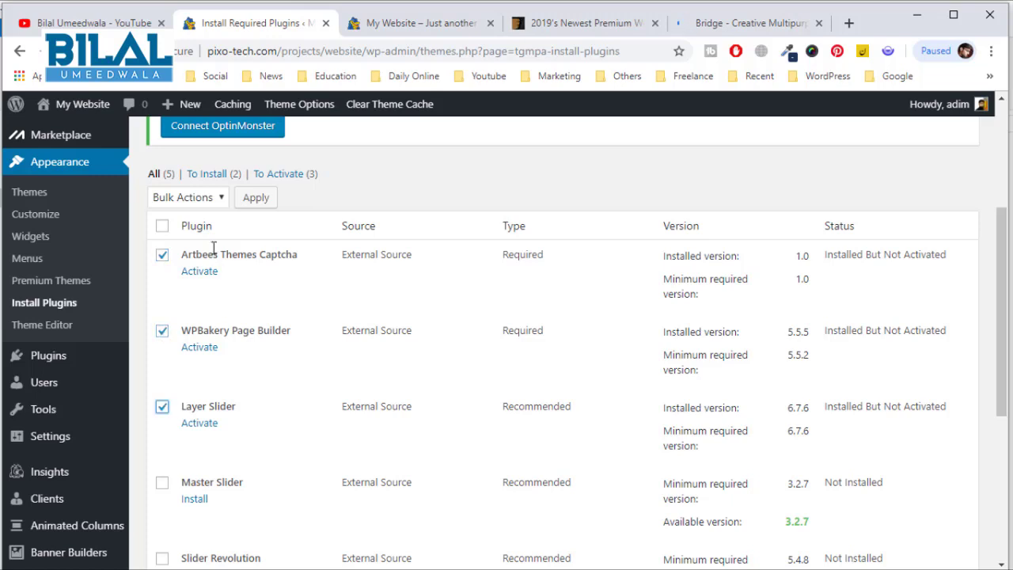
click(210, 202)
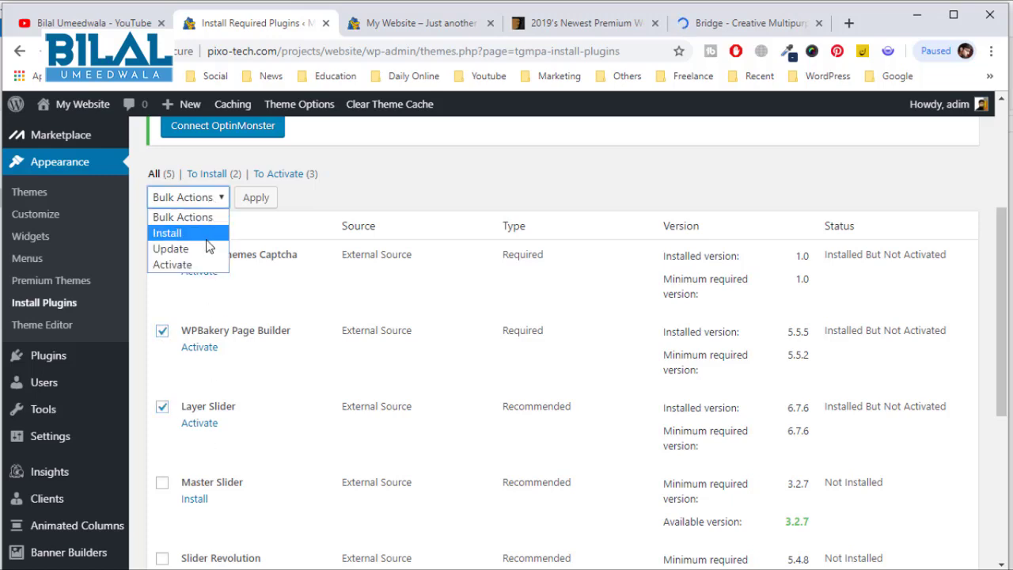
click(169, 264)
click(254, 201)
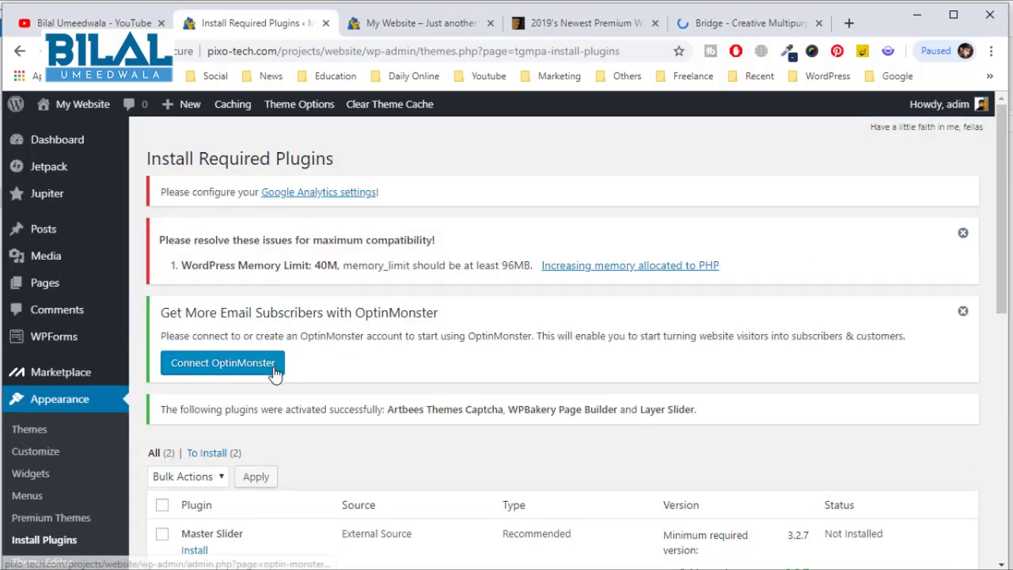
scroll(229, 348, down, 5)
scroll(262, 254, up, 3)
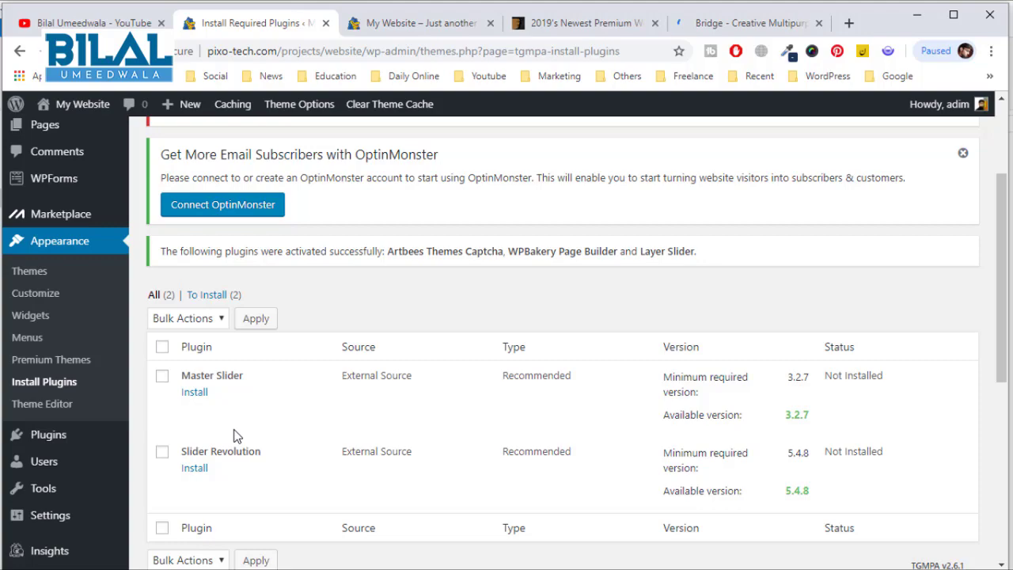
- Switch to the live site's front page and examine its current layout from the header to the posts and sidebar
click(426, 25)
scroll(437, 308, up, 6)
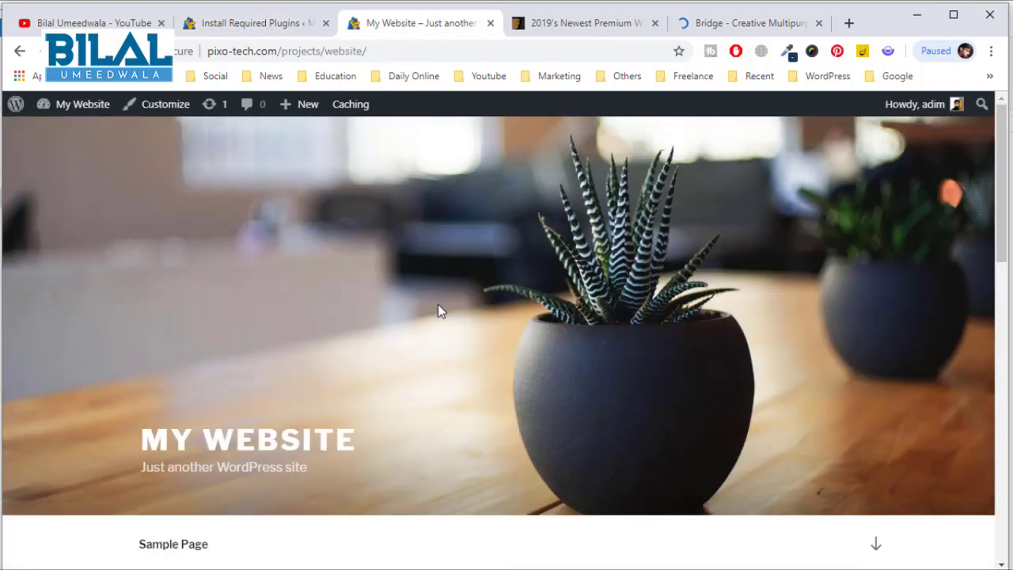
scroll(441, 311, down, 2)
scroll(441, 311, up, 2)
scroll(441, 311, down, 5)
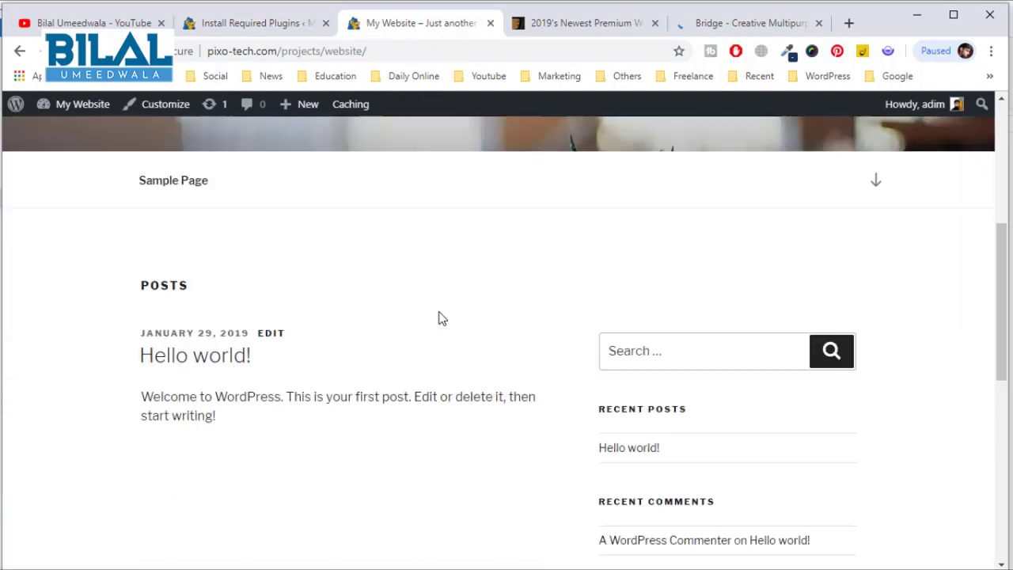
scroll(440, 316, down, 4)
scroll(439, 317, up, 8)
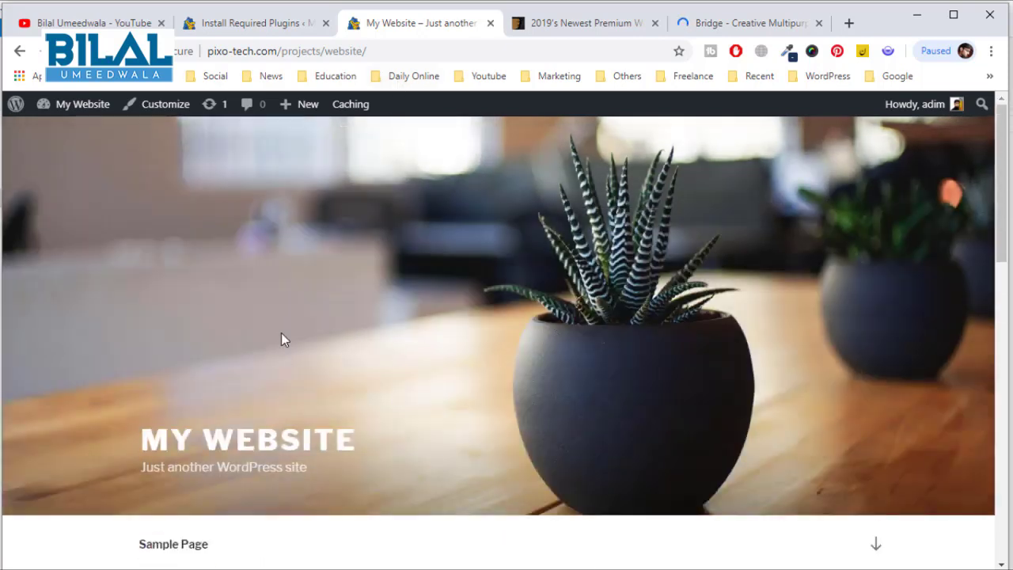
- Reload the live site's front page and look over the Jupiter design from the header through the post to the footer
right_click(210, 325)
scroll(264, 555, down, 2)
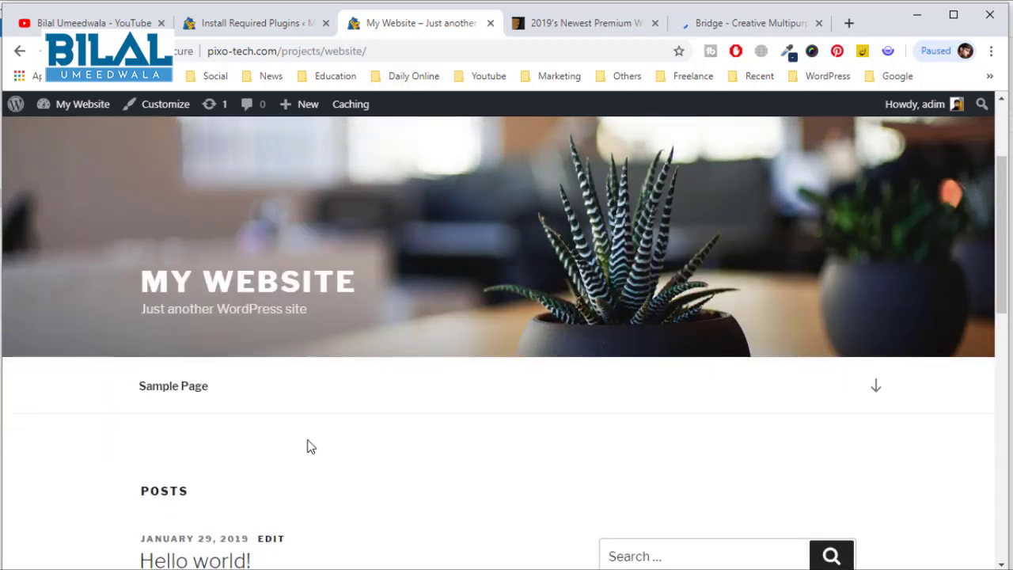
right_click(309, 447)
click(362, 263)
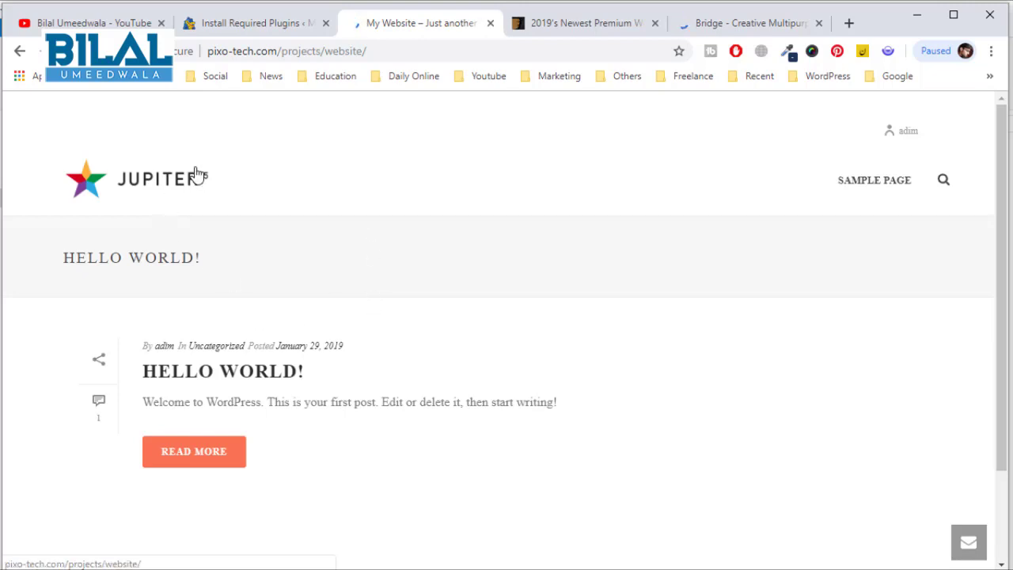
scroll(190, 419, down, 2)
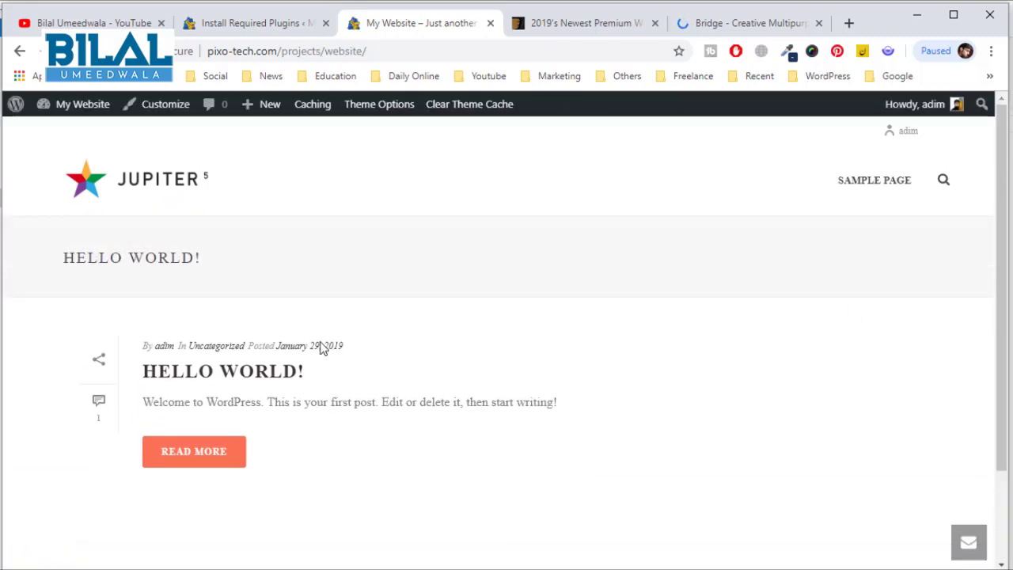
click(254, 37)
click(396, 23)
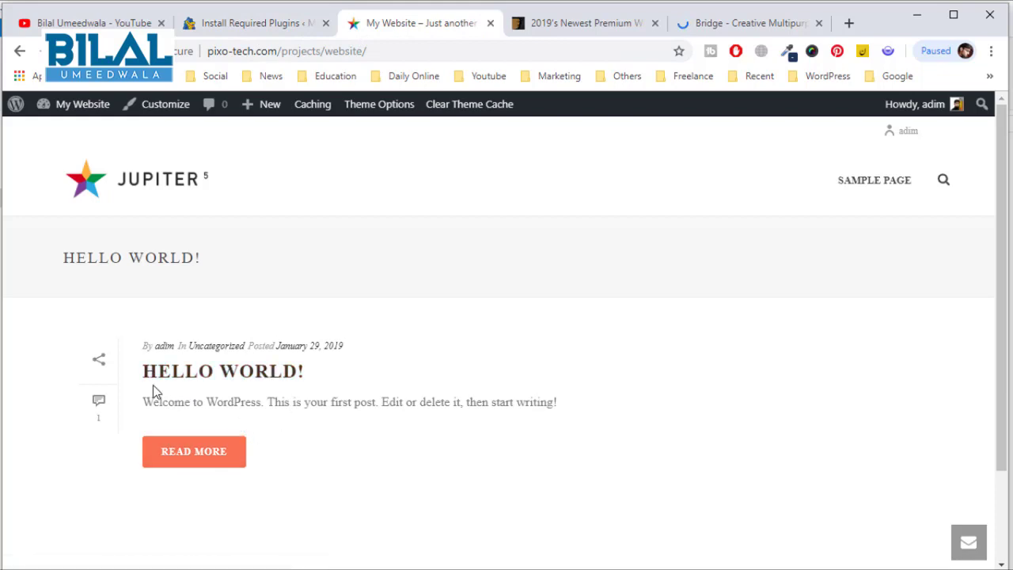
scroll(236, 385, down, 2)
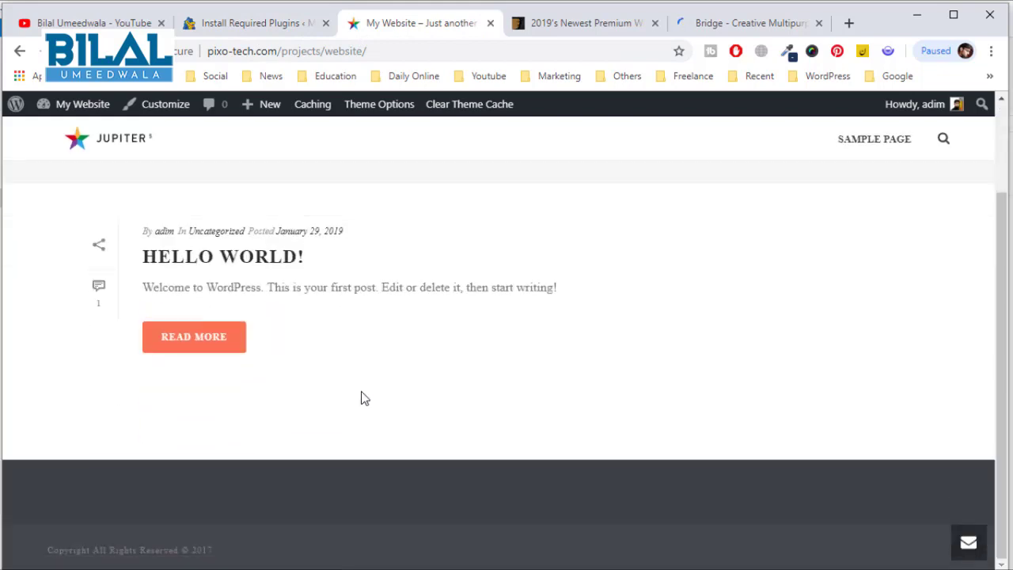
- Check the plugin installer page, then open the floating contact form on the live site's front page and close it again
click(252, 23)
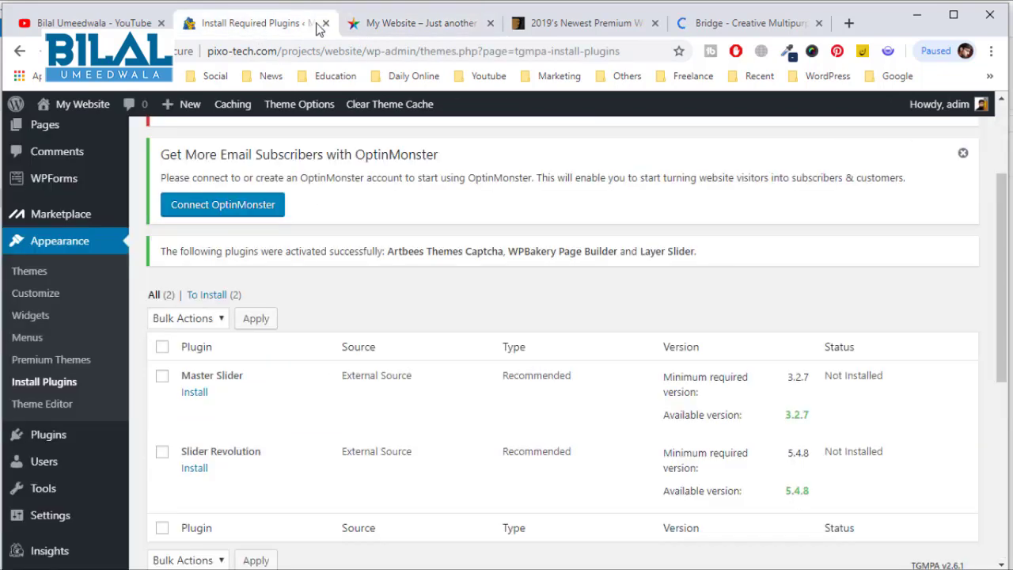
click(384, 23)
click(967, 543)
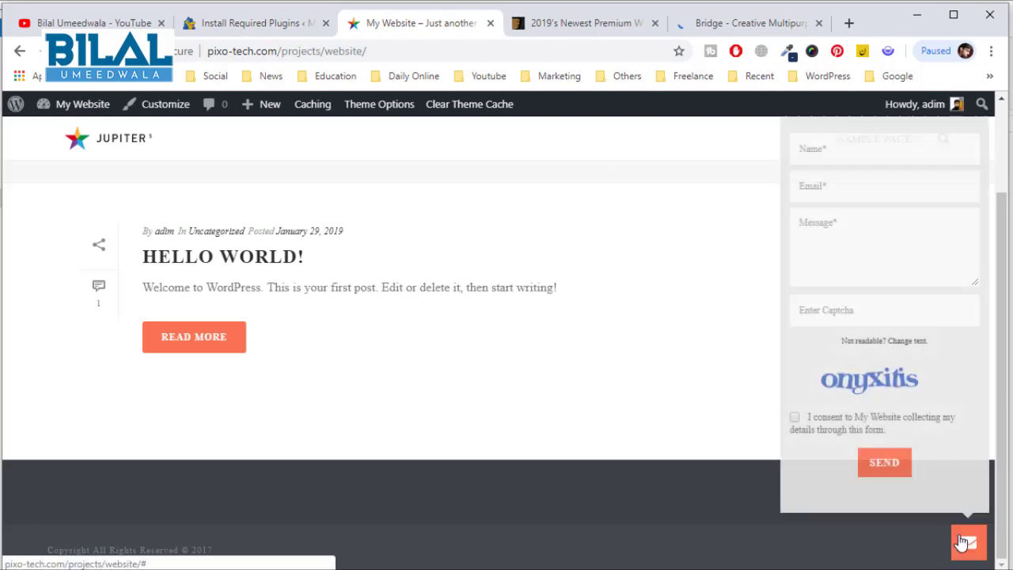
click(594, 411)
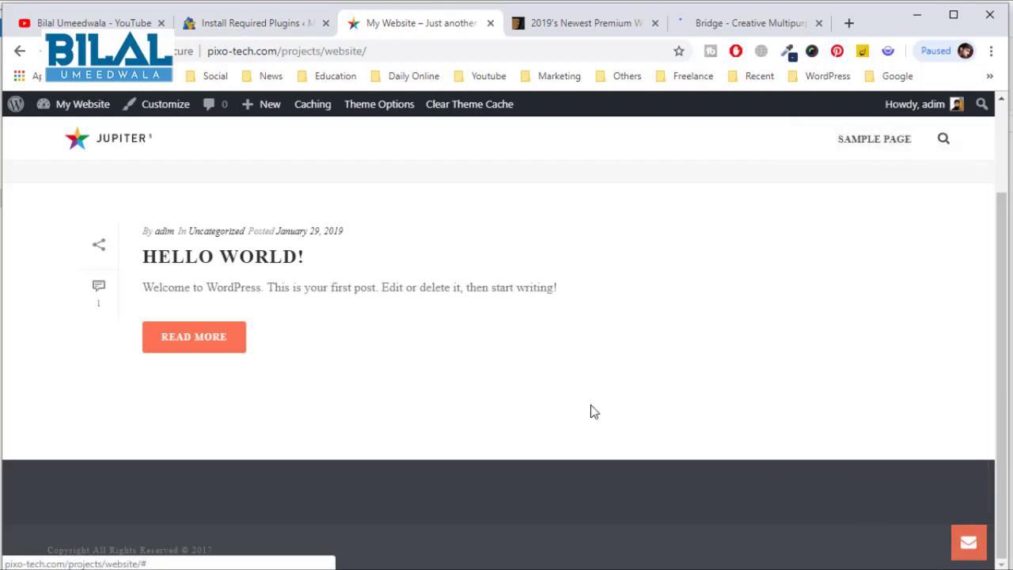
- Go back to the WordPress admin, open the page for adding new plugins and browse the featured plugins
click(255, 22)
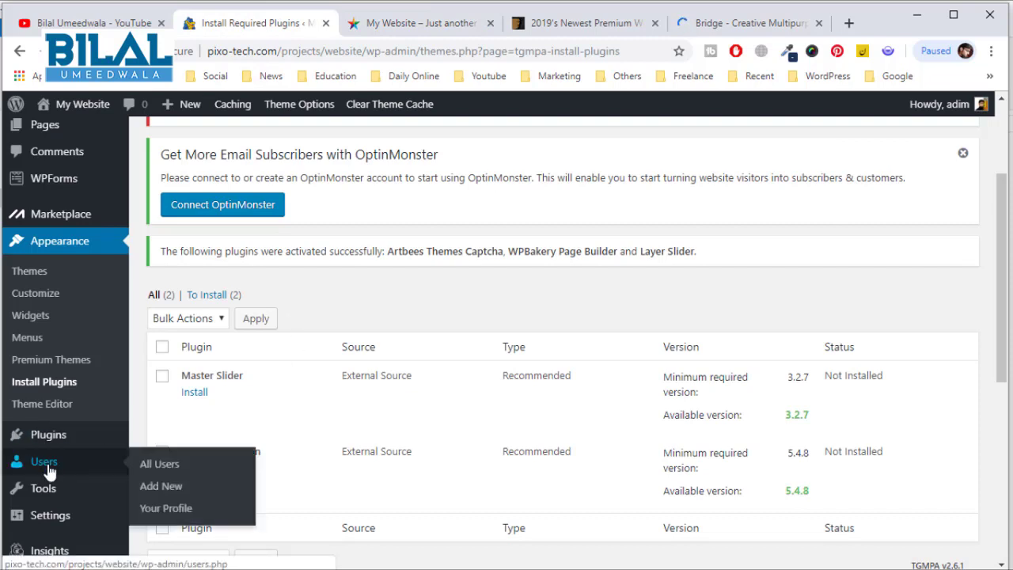
mouse_move(46, 436)
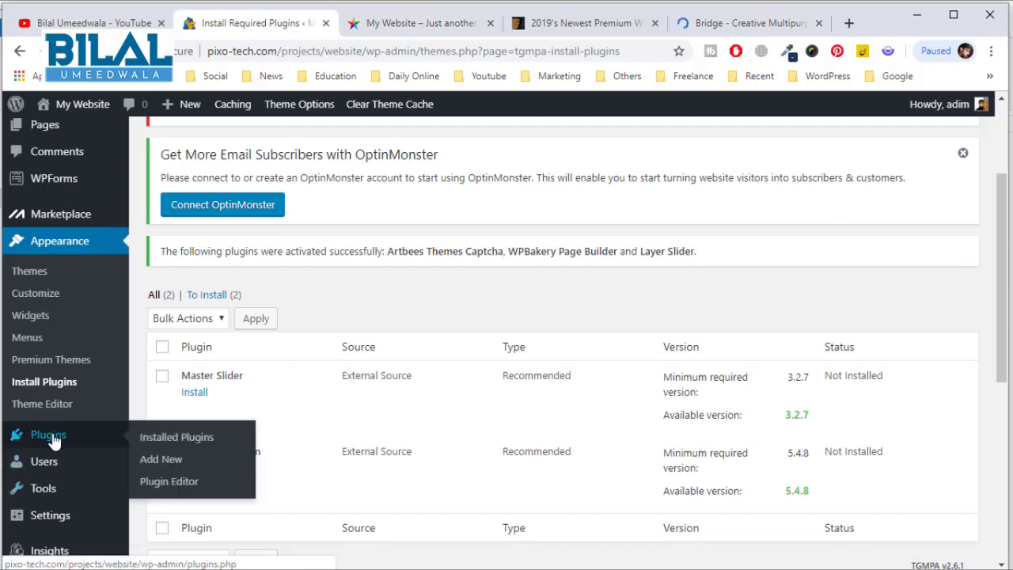
click(160, 460)
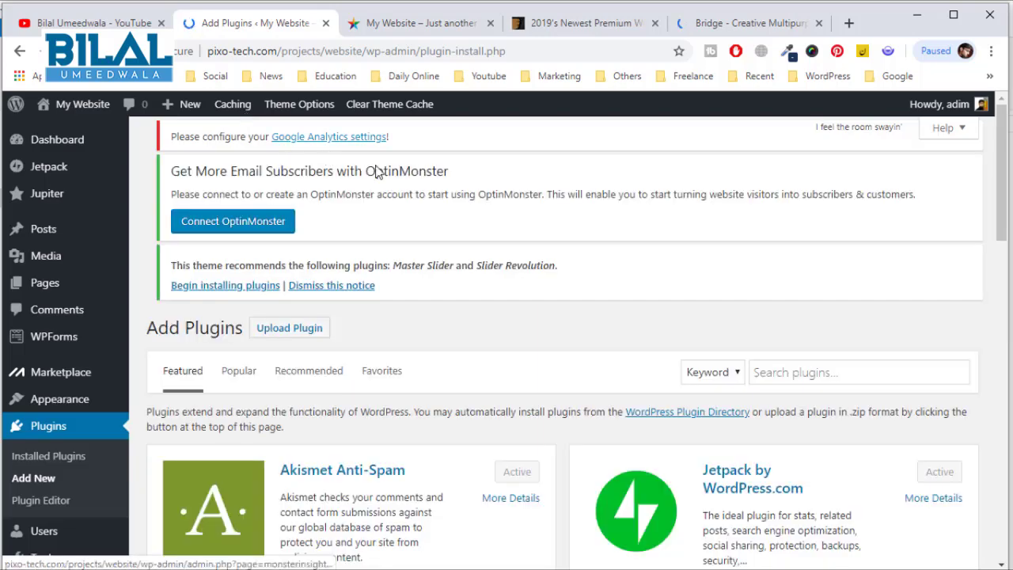
scroll(459, 419, down, 7)
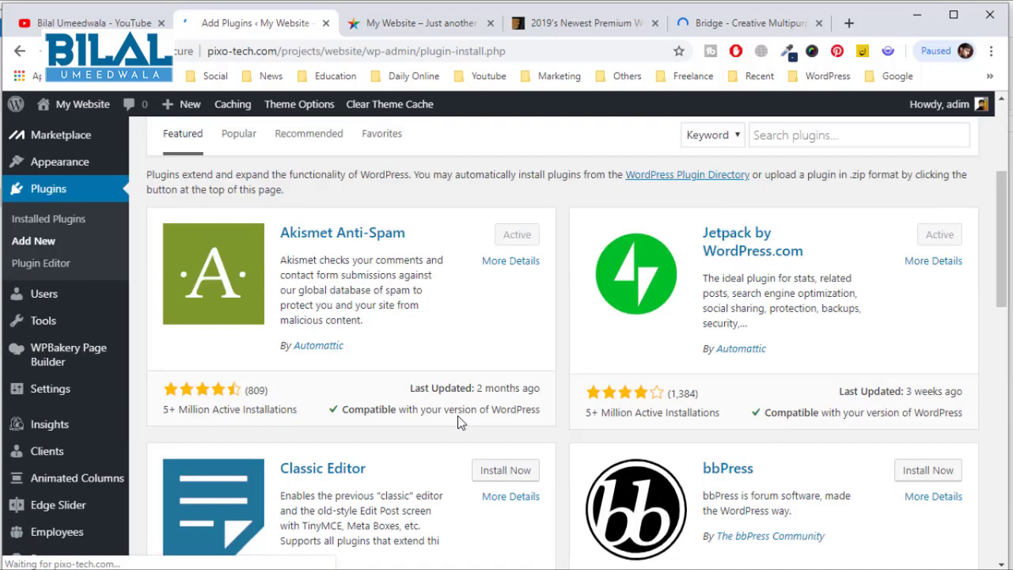
scroll(515, 356, up, 4)
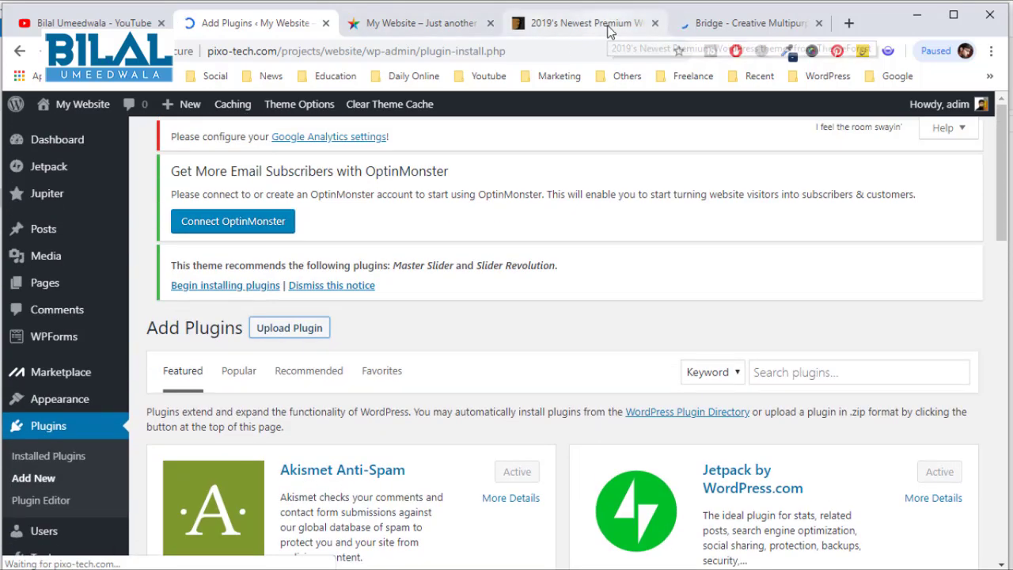